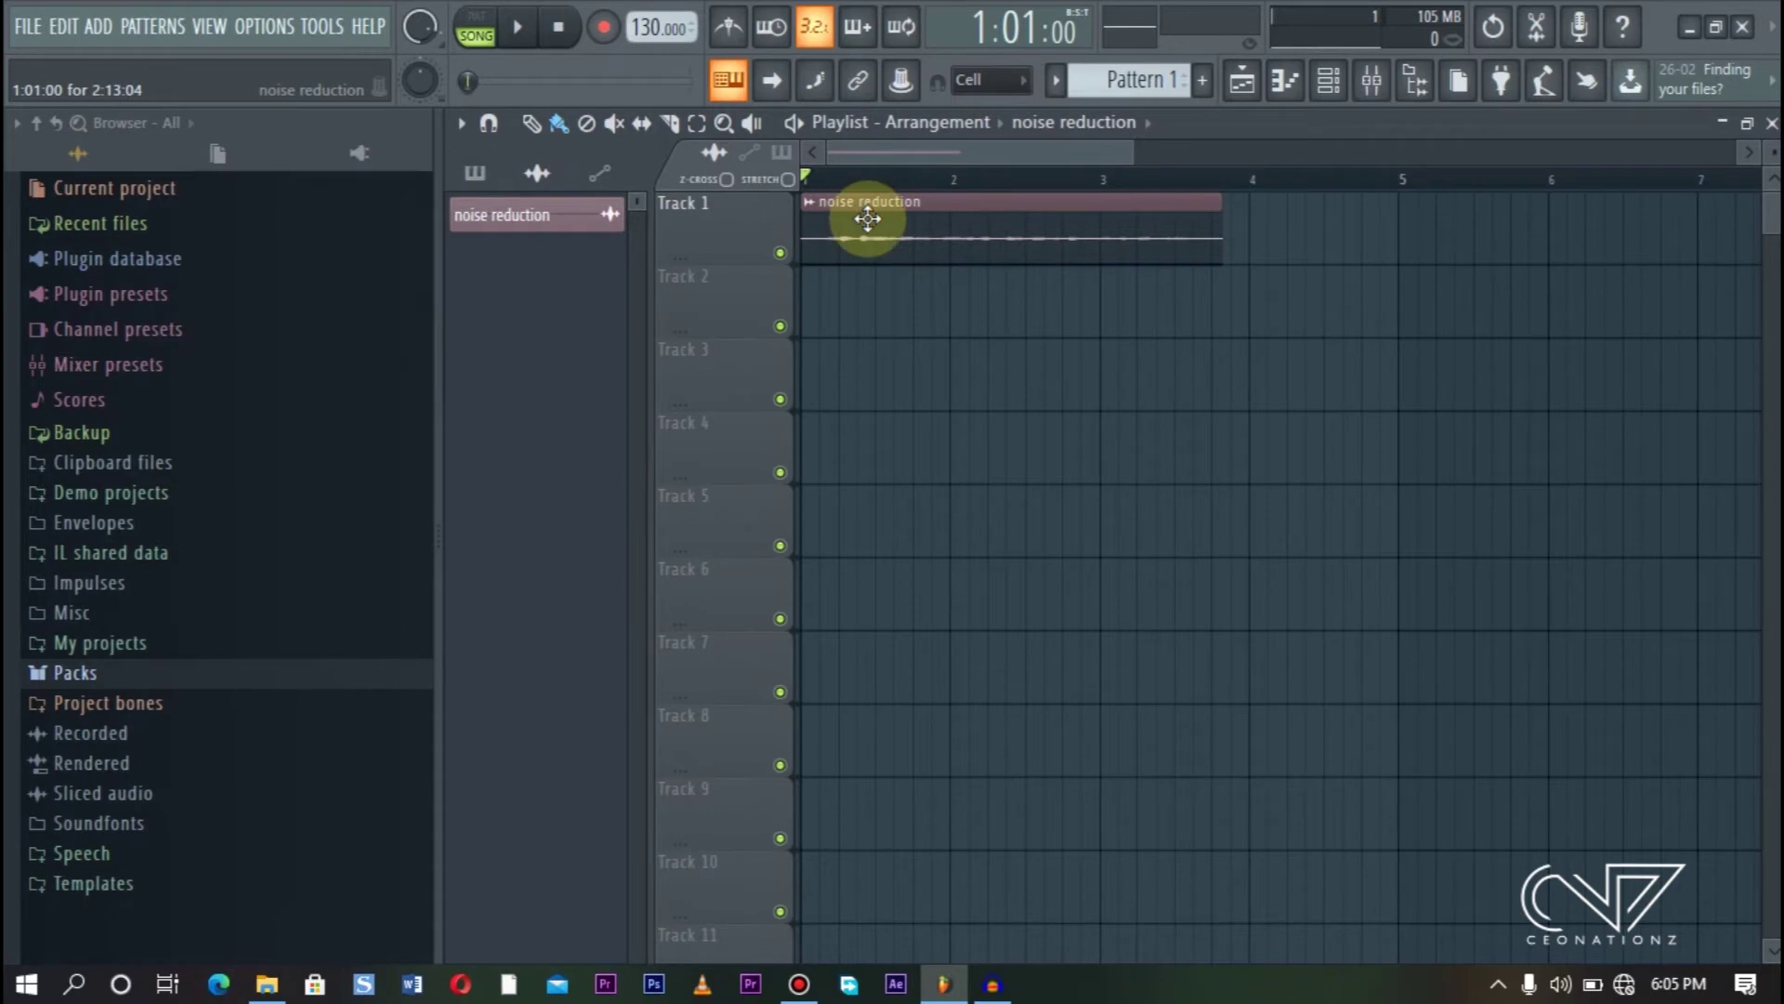
# Play and stop the song to hear the noisy vocal, then bring up the 'noise reduction' clip's options menu.
pyautogui.press('space')
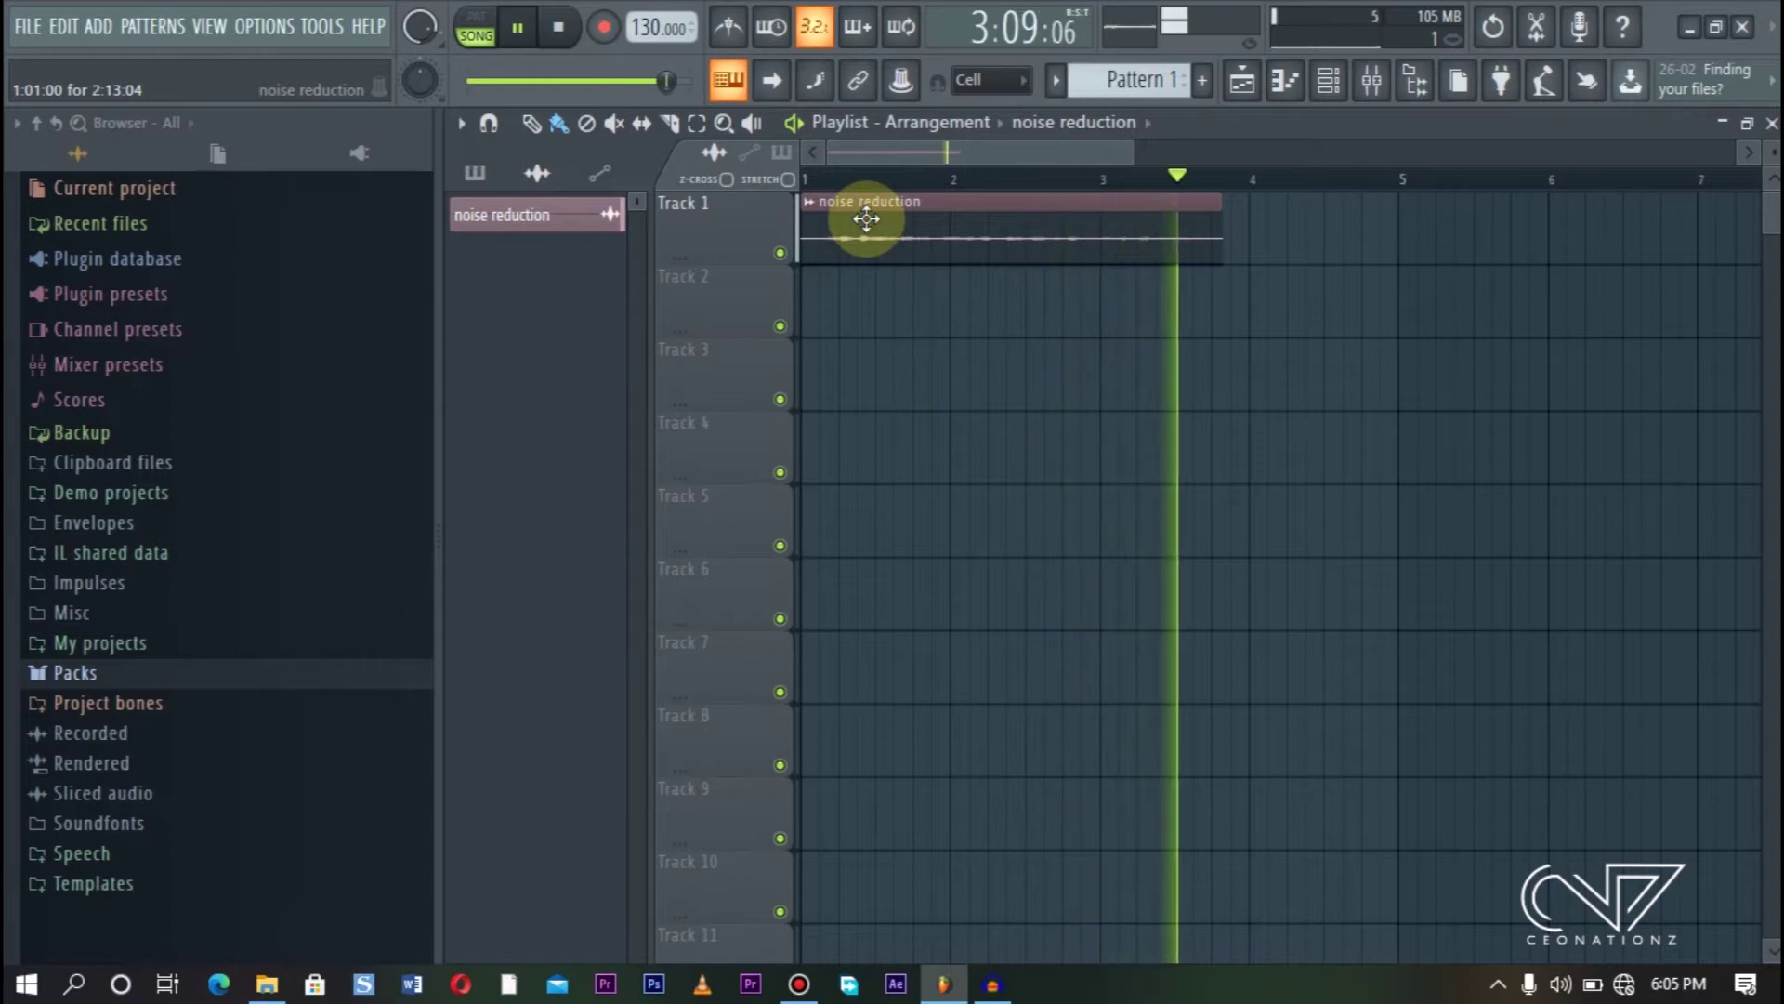
pyautogui.press('space')
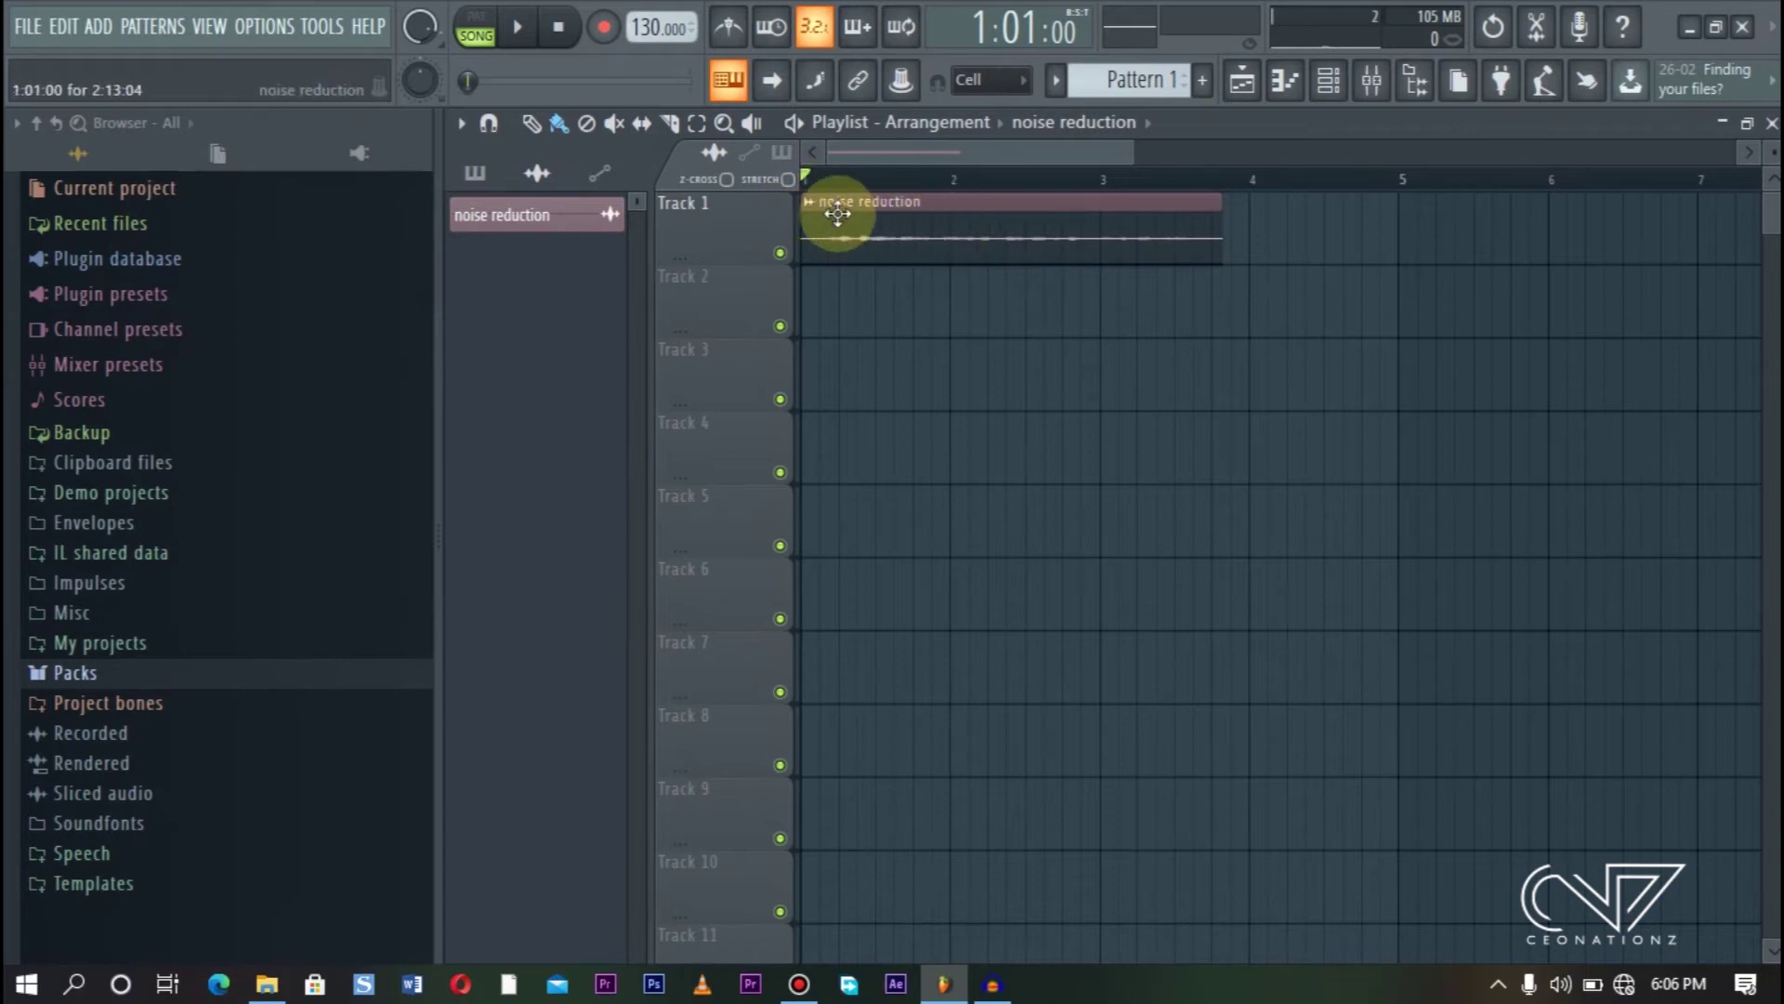
pyautogui.click(808, 202)
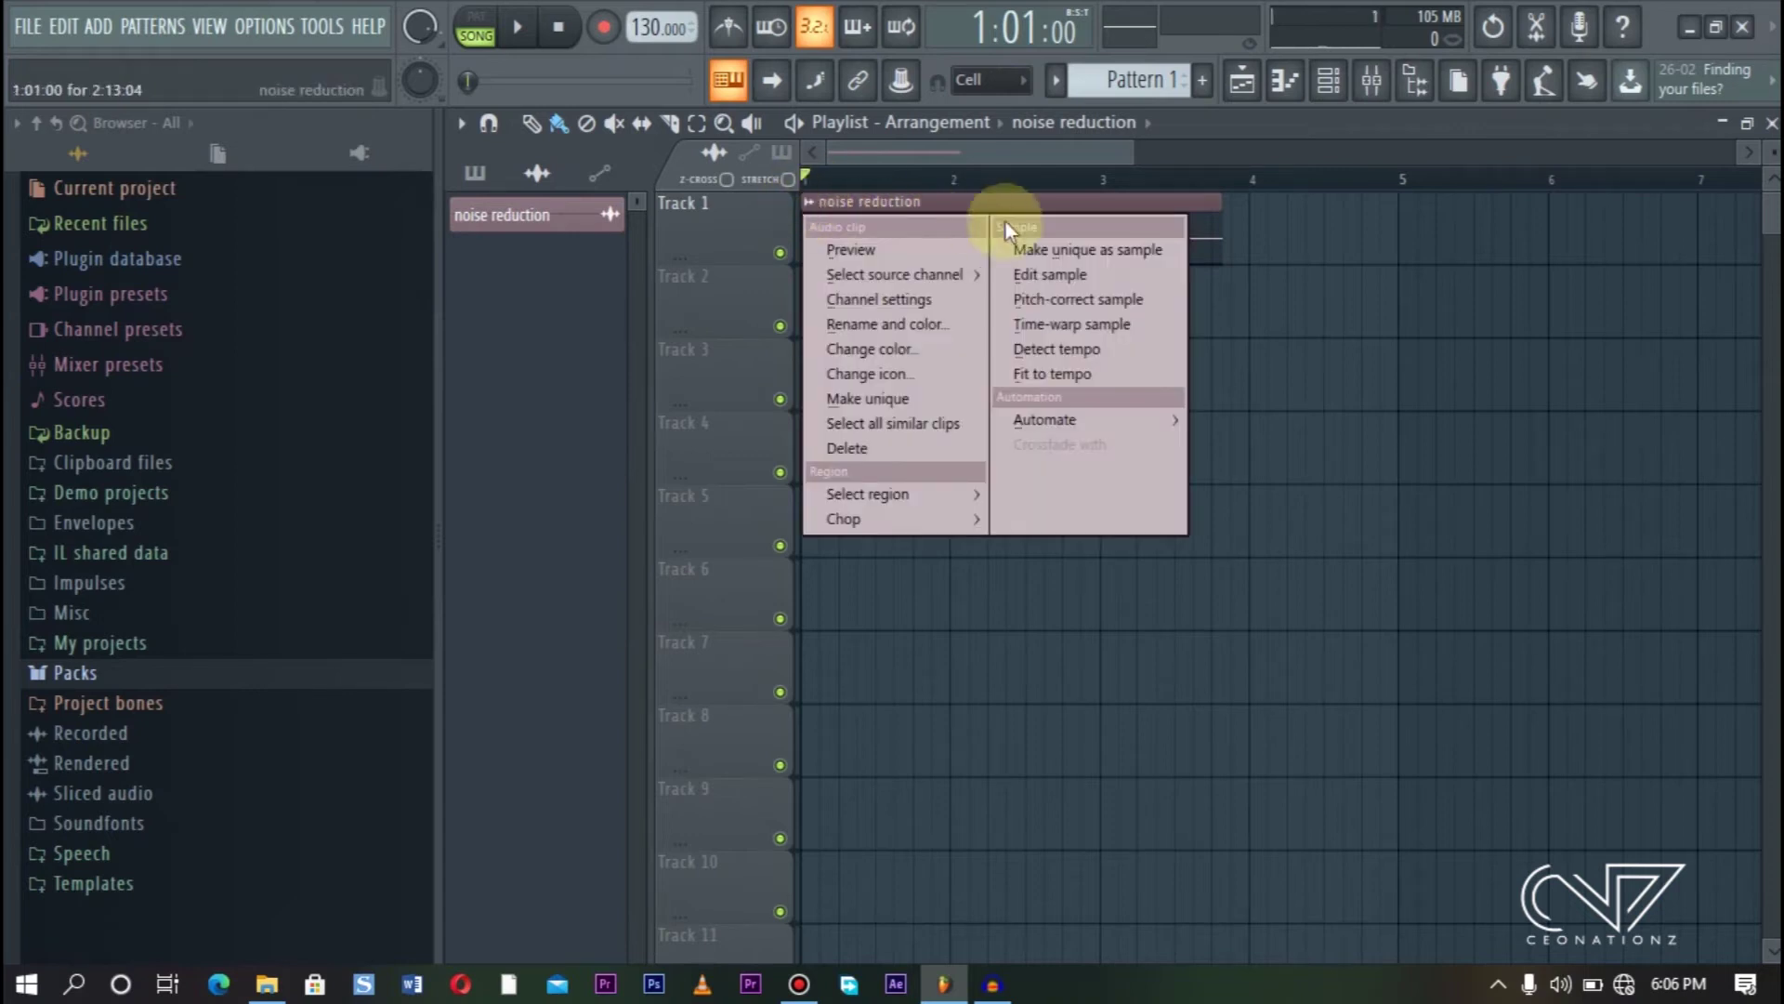
# Choose Sample > Edit sample to load the 'noise reduction' clip into Edison.
pyautogui.click(1073, 275)
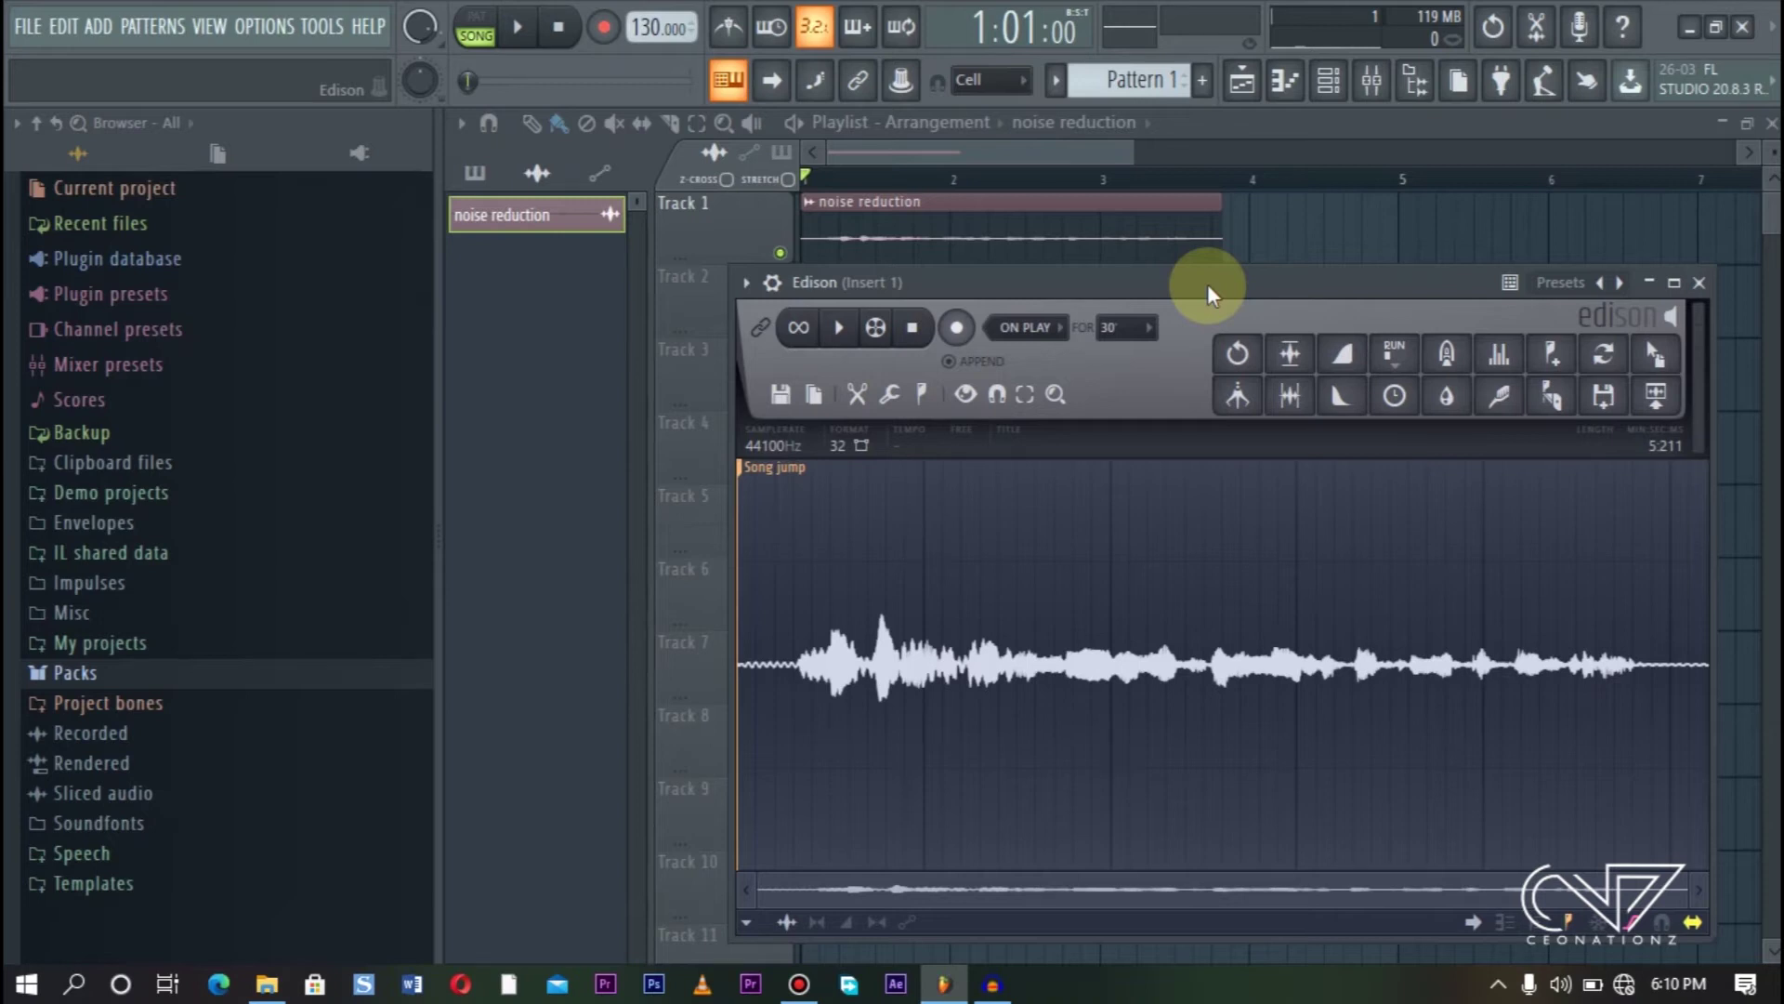
# Reposition Edison, audition the vocal, and select the noise-only stretch from 0.070 to 0.252.
pyautogui.moveTo(1207, 283); pyautogui.dragTo(1067, 244)
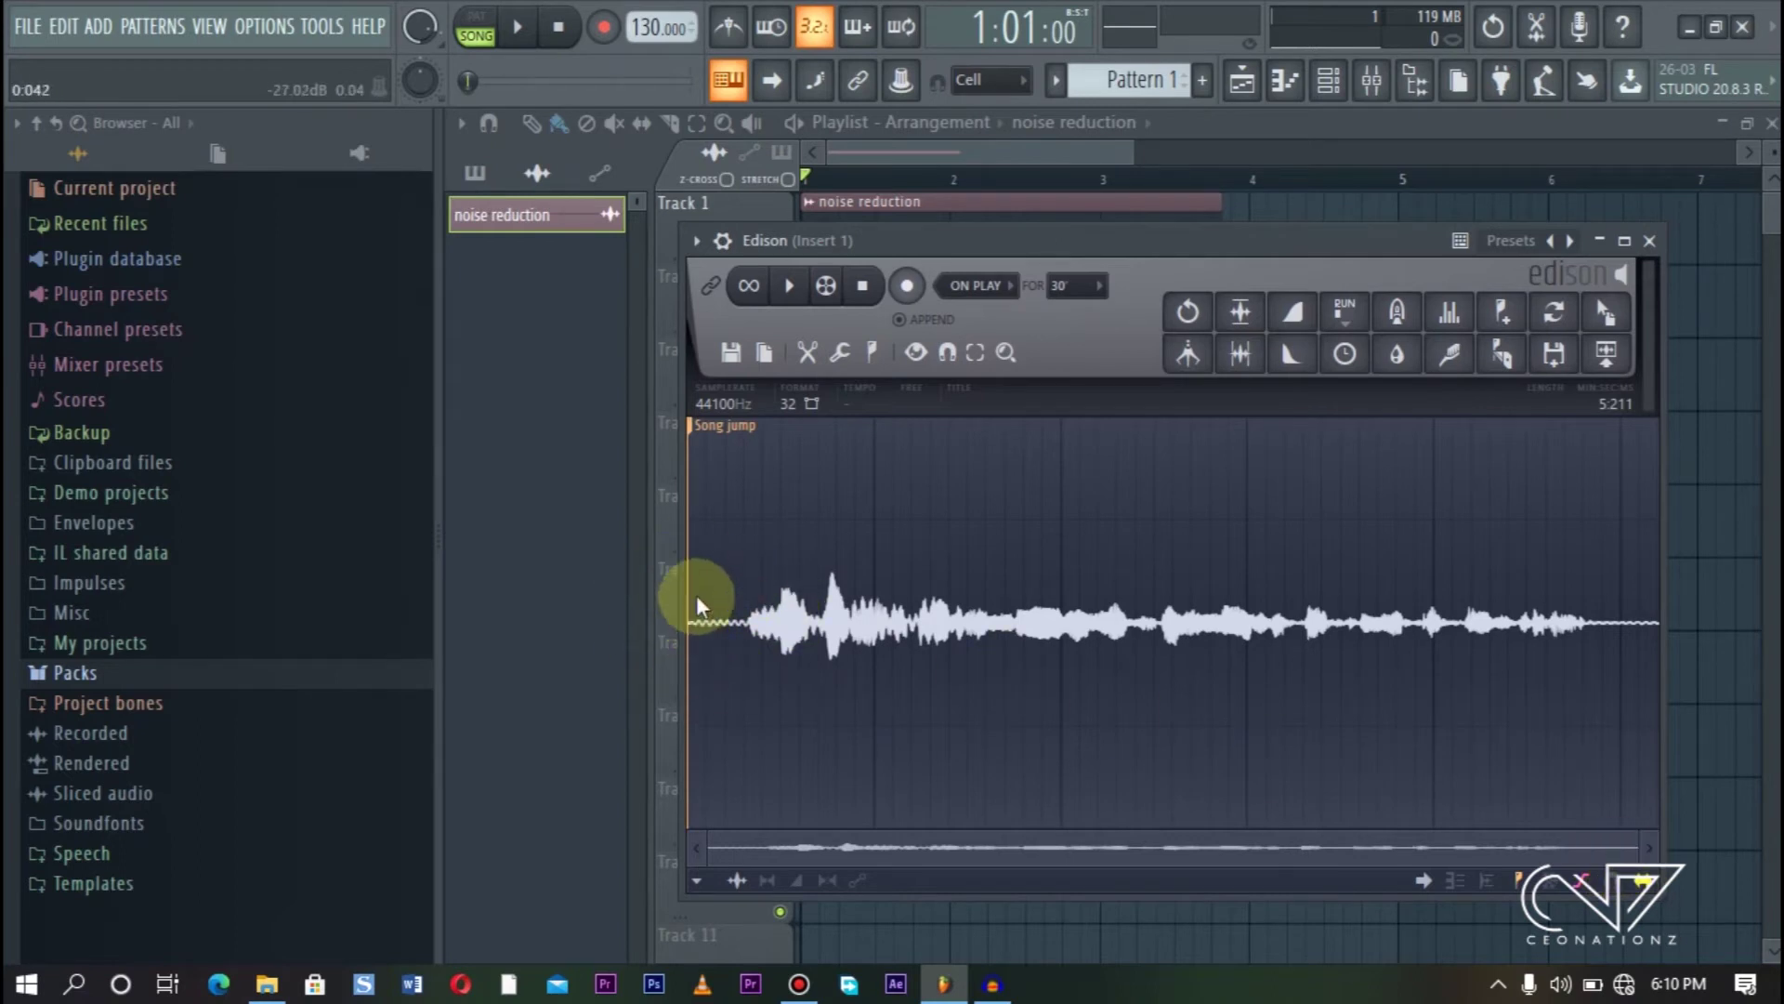
pyautogui.press('space')
pyautogui.press('space')
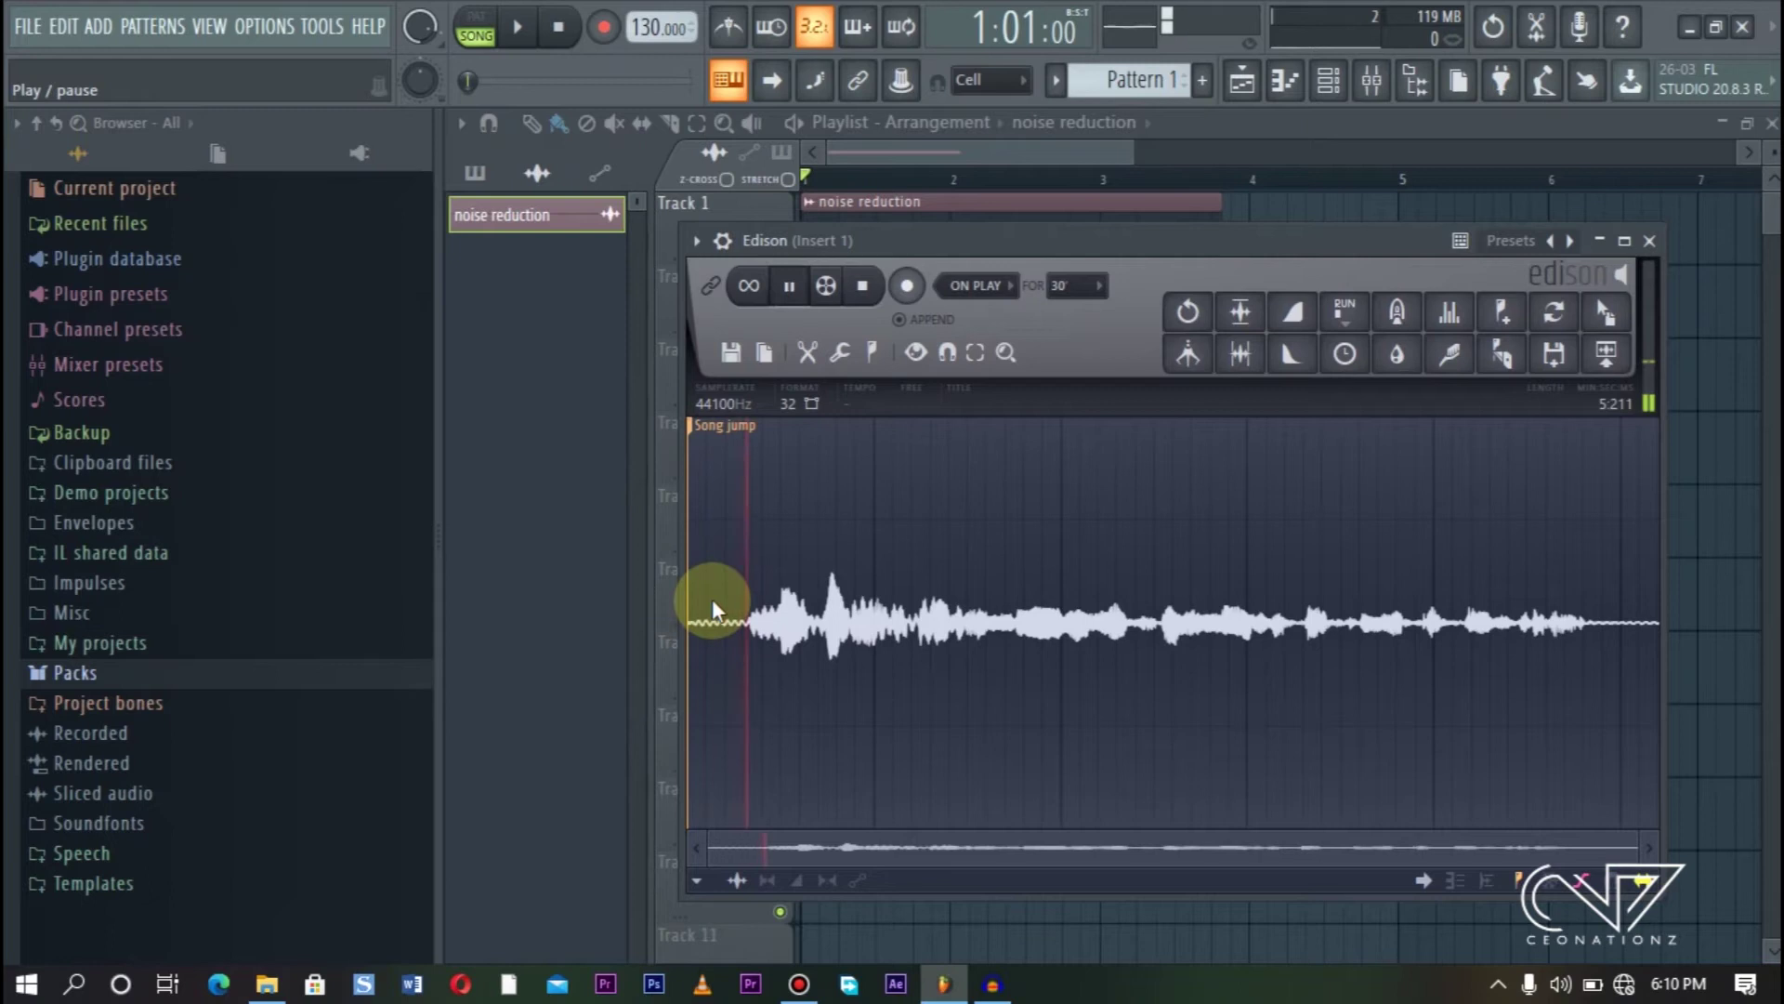
pyautogui.press('space')
pyautogui.press('space')
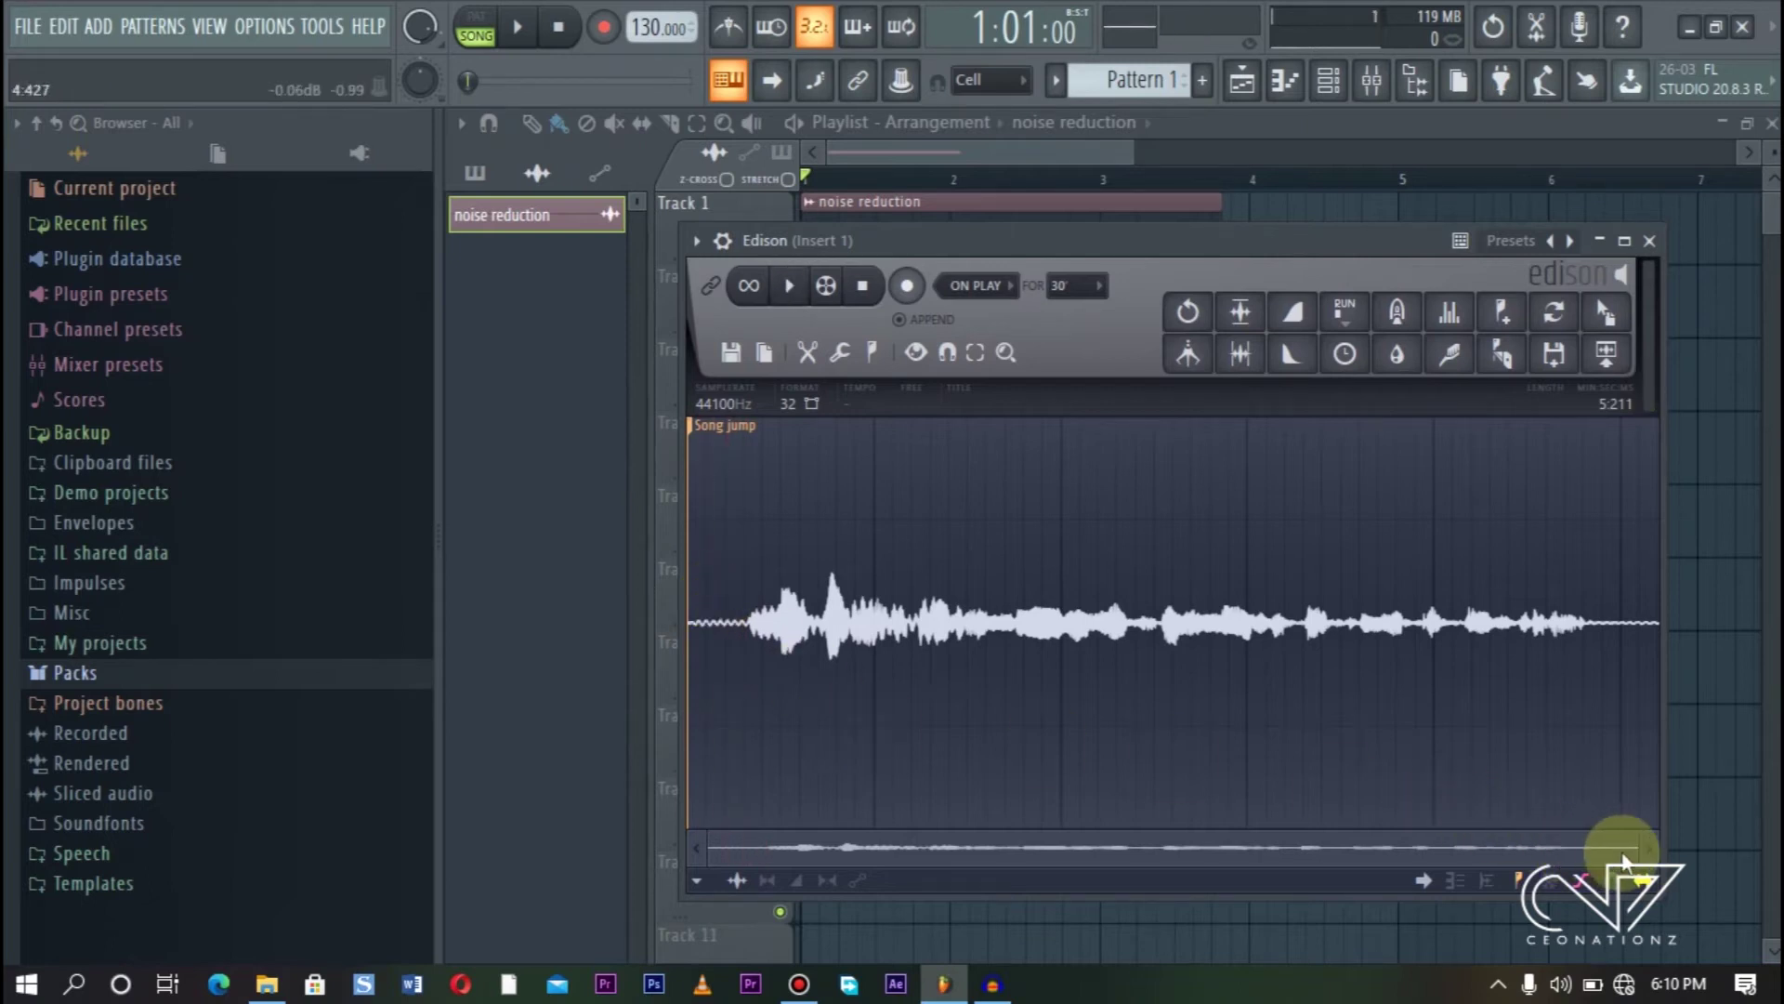
pyautogui.moveTo(734, 622); pyautogui.dragTo(700, 627)
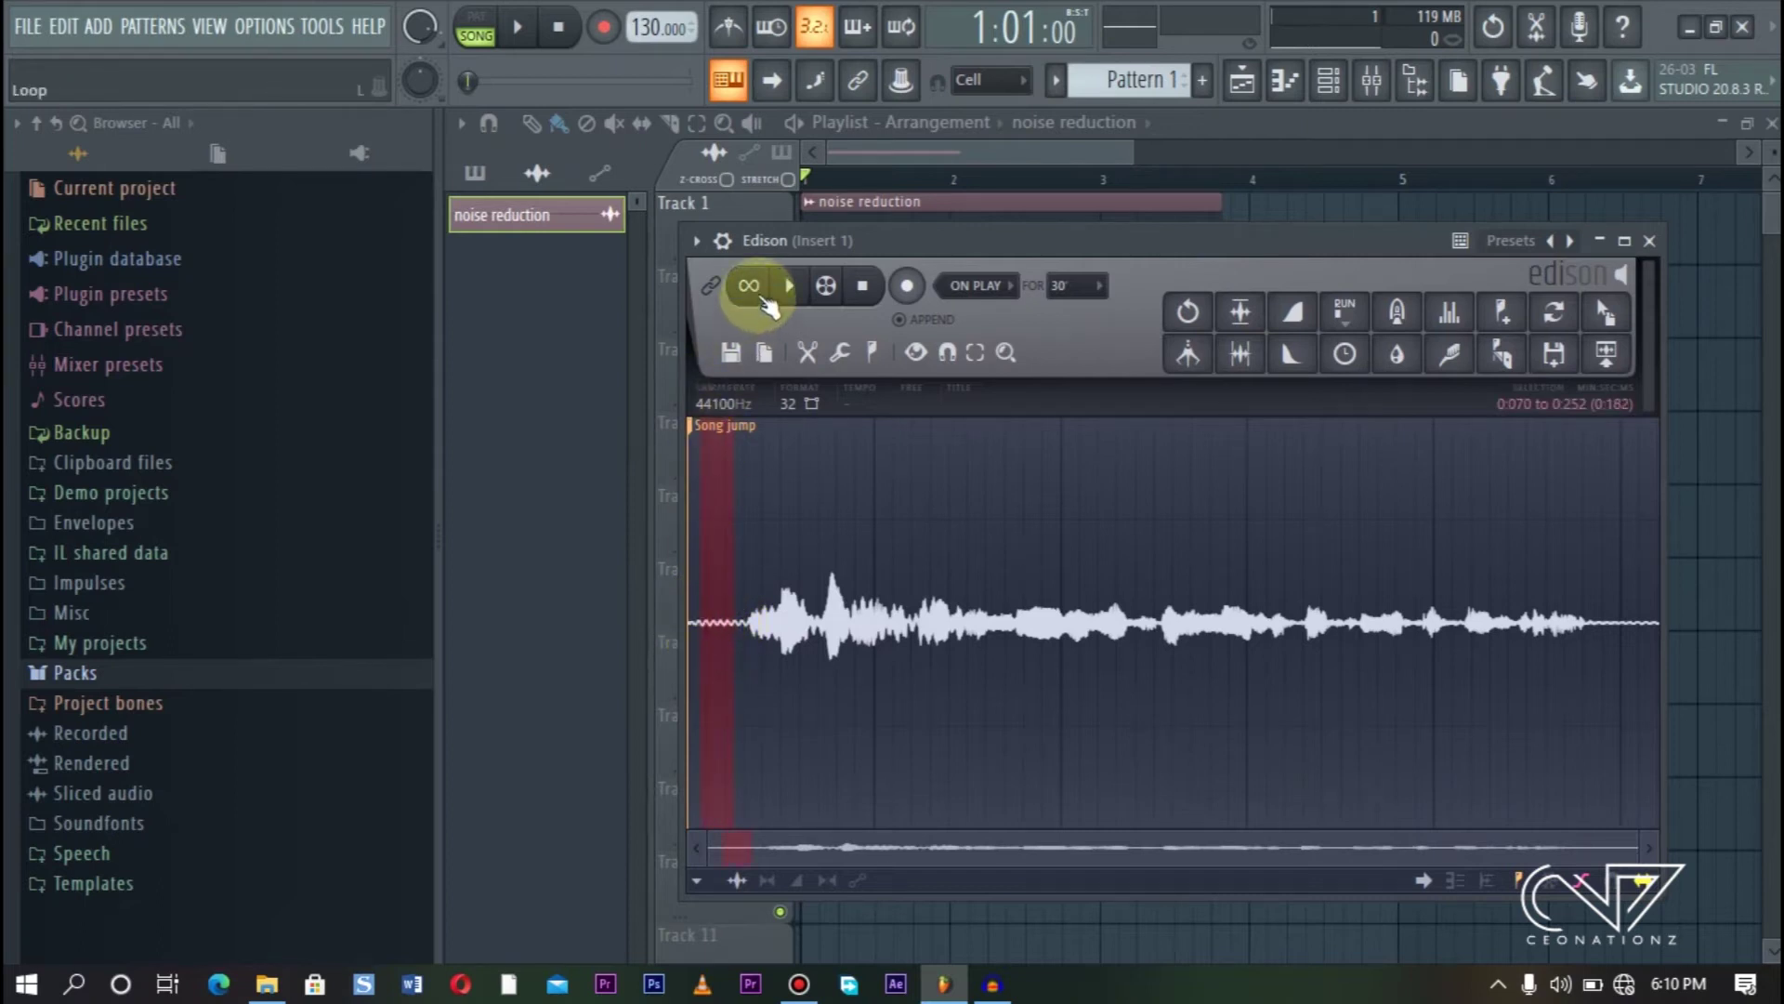
# Acquire the selection as the noise profile, then select the entire vocal from 0:000 to 5:211.
pyautogui.rightClick(1447, 374)
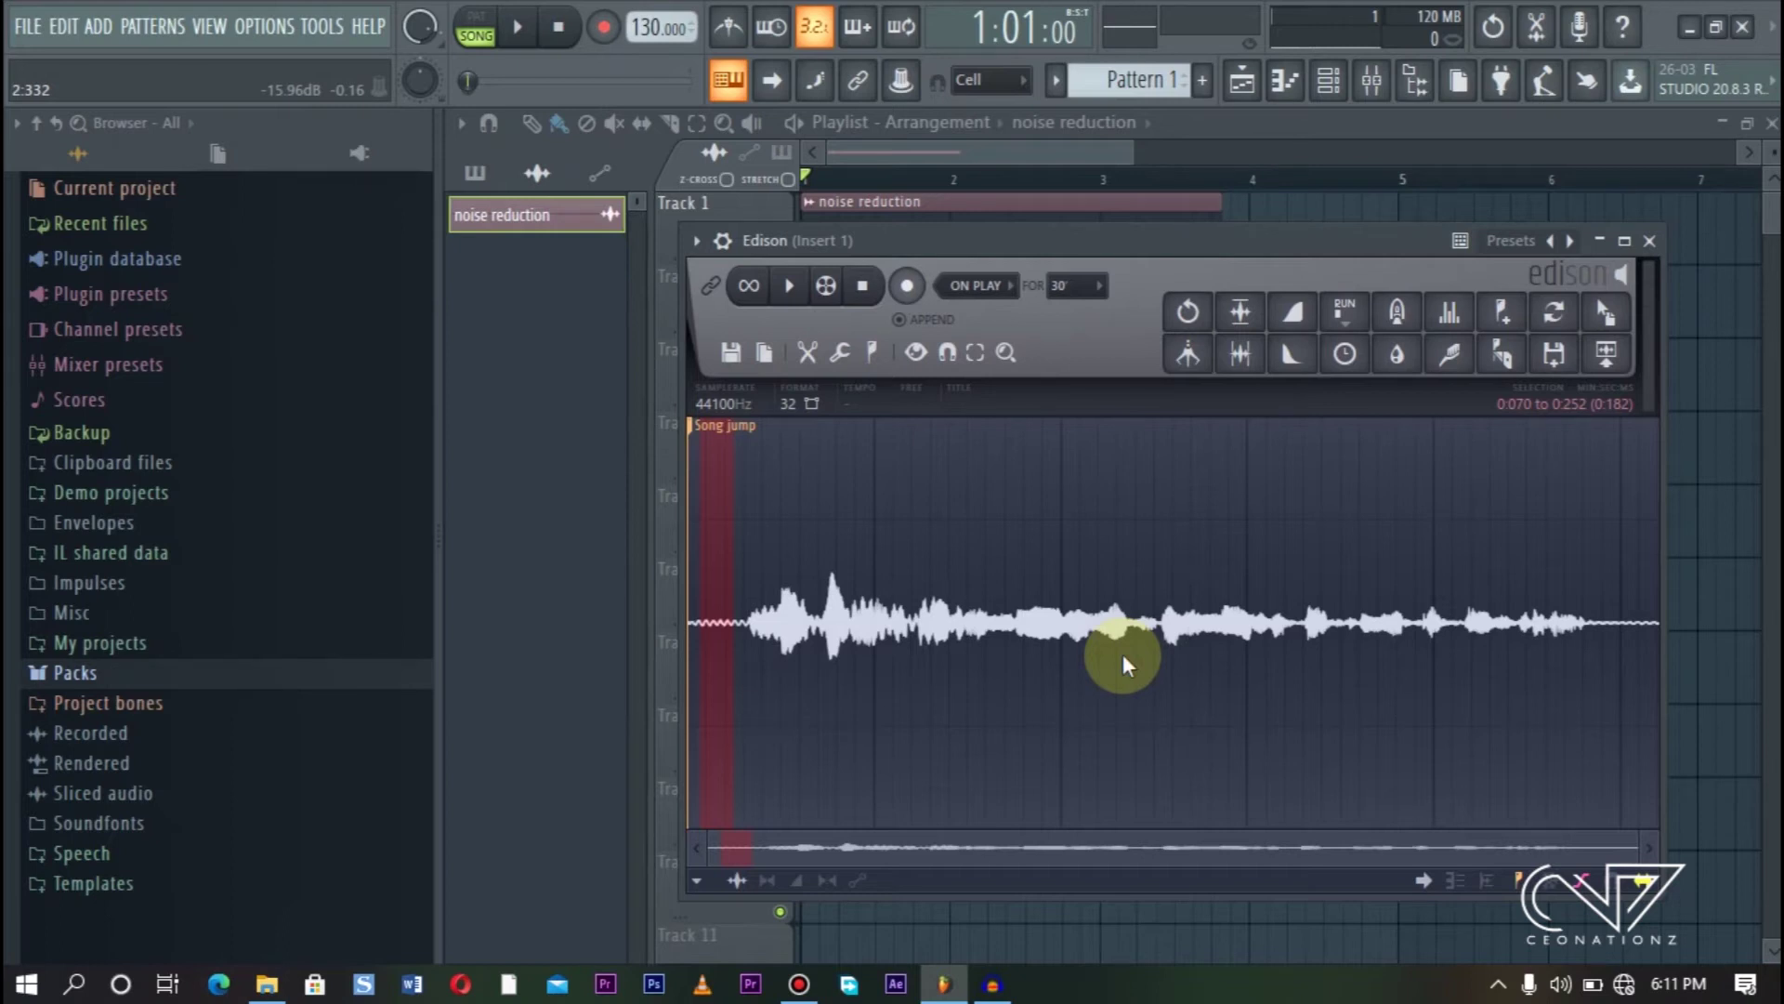
pyautogui.doubleClick(1102, 633)
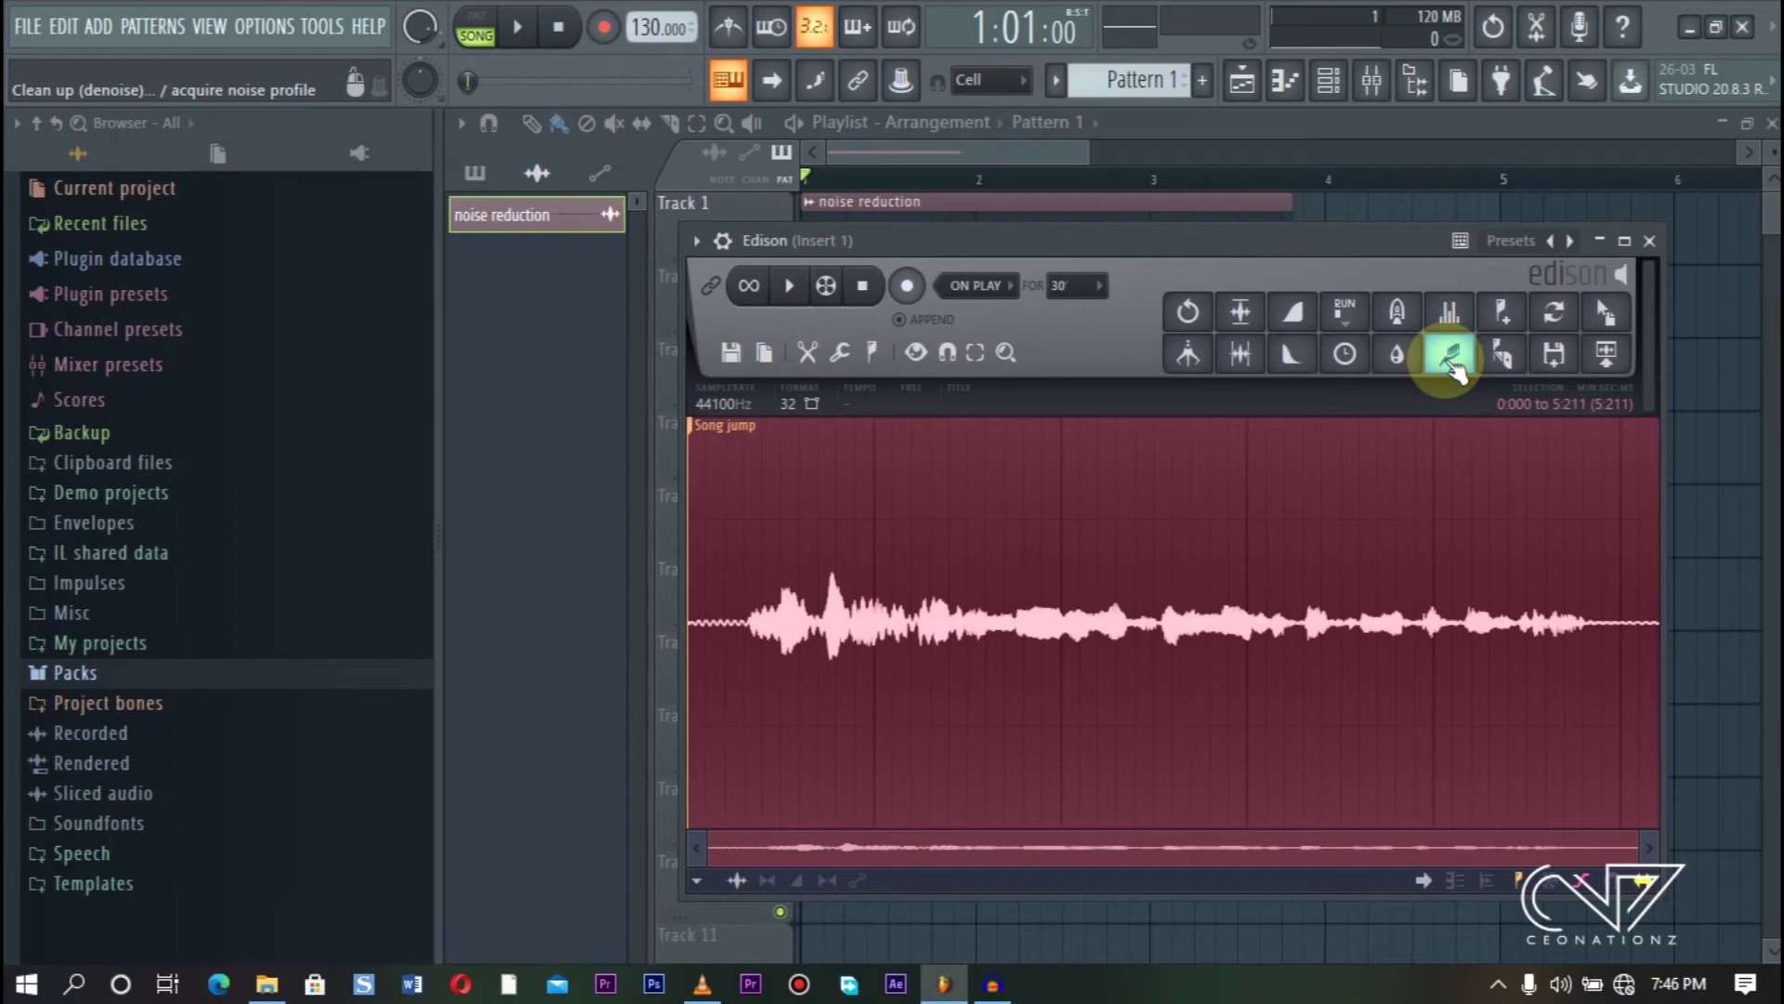
# In Clean up (denoise), try denoiser amounts 34.3 and 40.0, then settle on 21.2.
pyautogui.click(1450, 363)
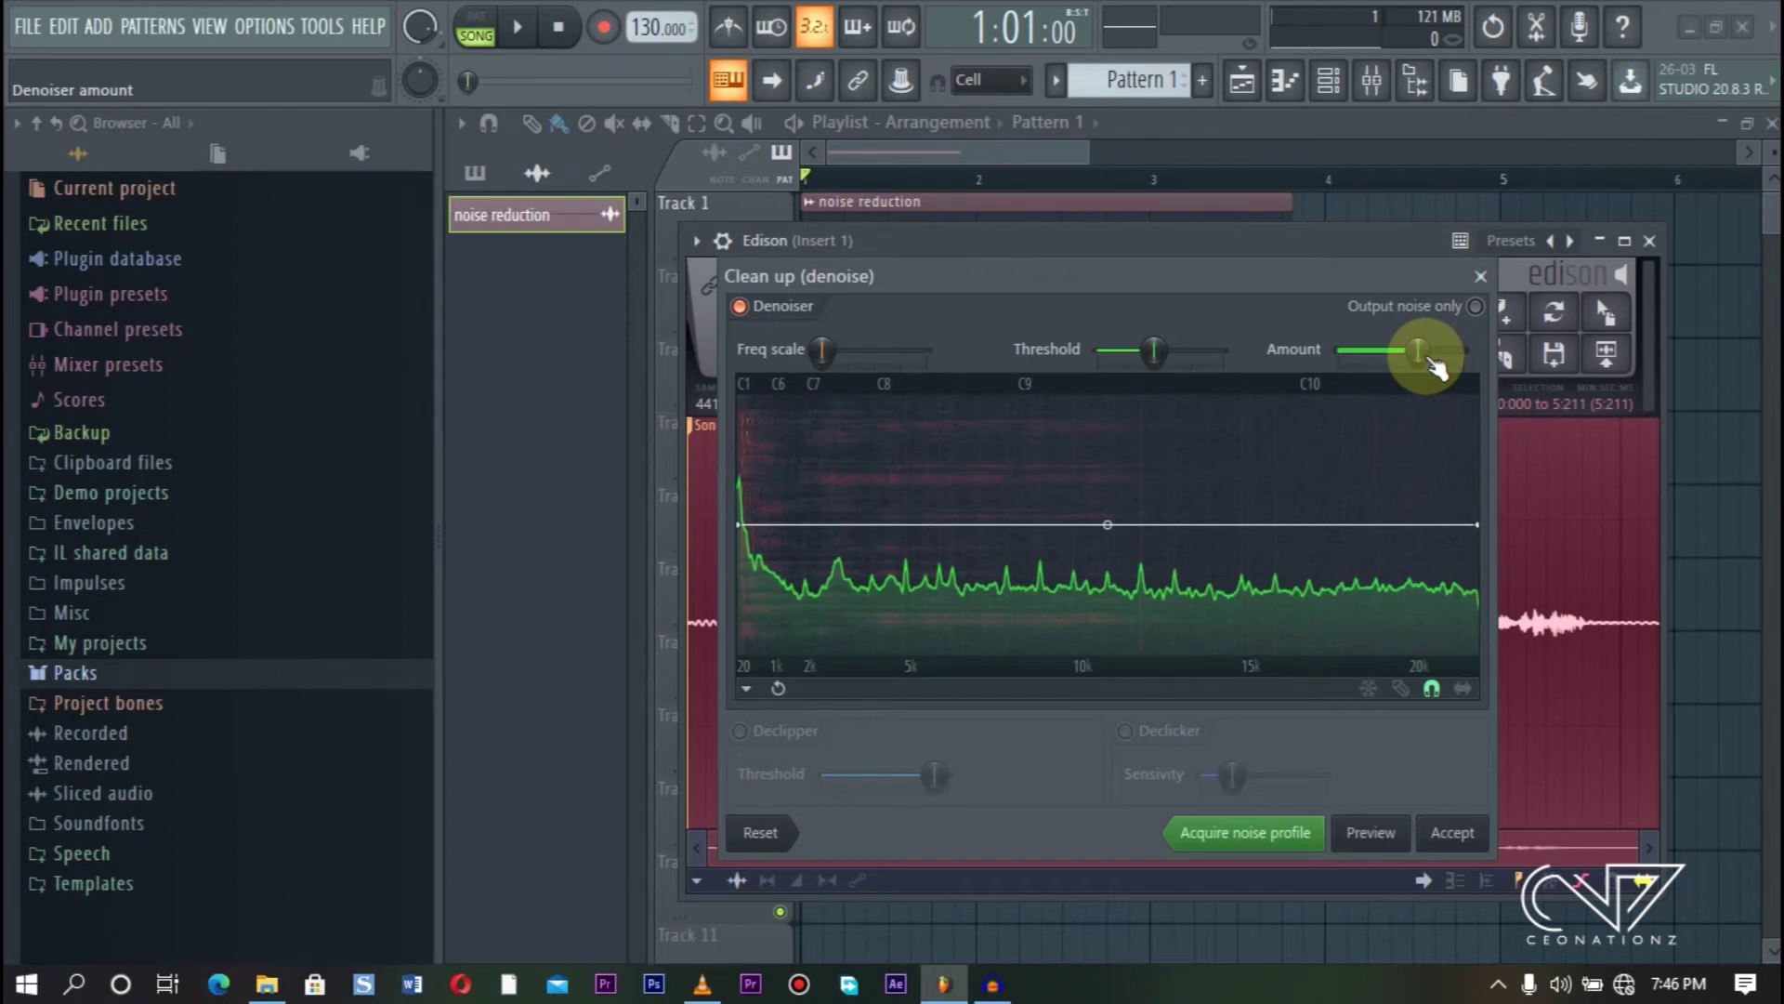
pyautogui.moveTo(1429, 361); pyautogui.dragTo(1346, 363)
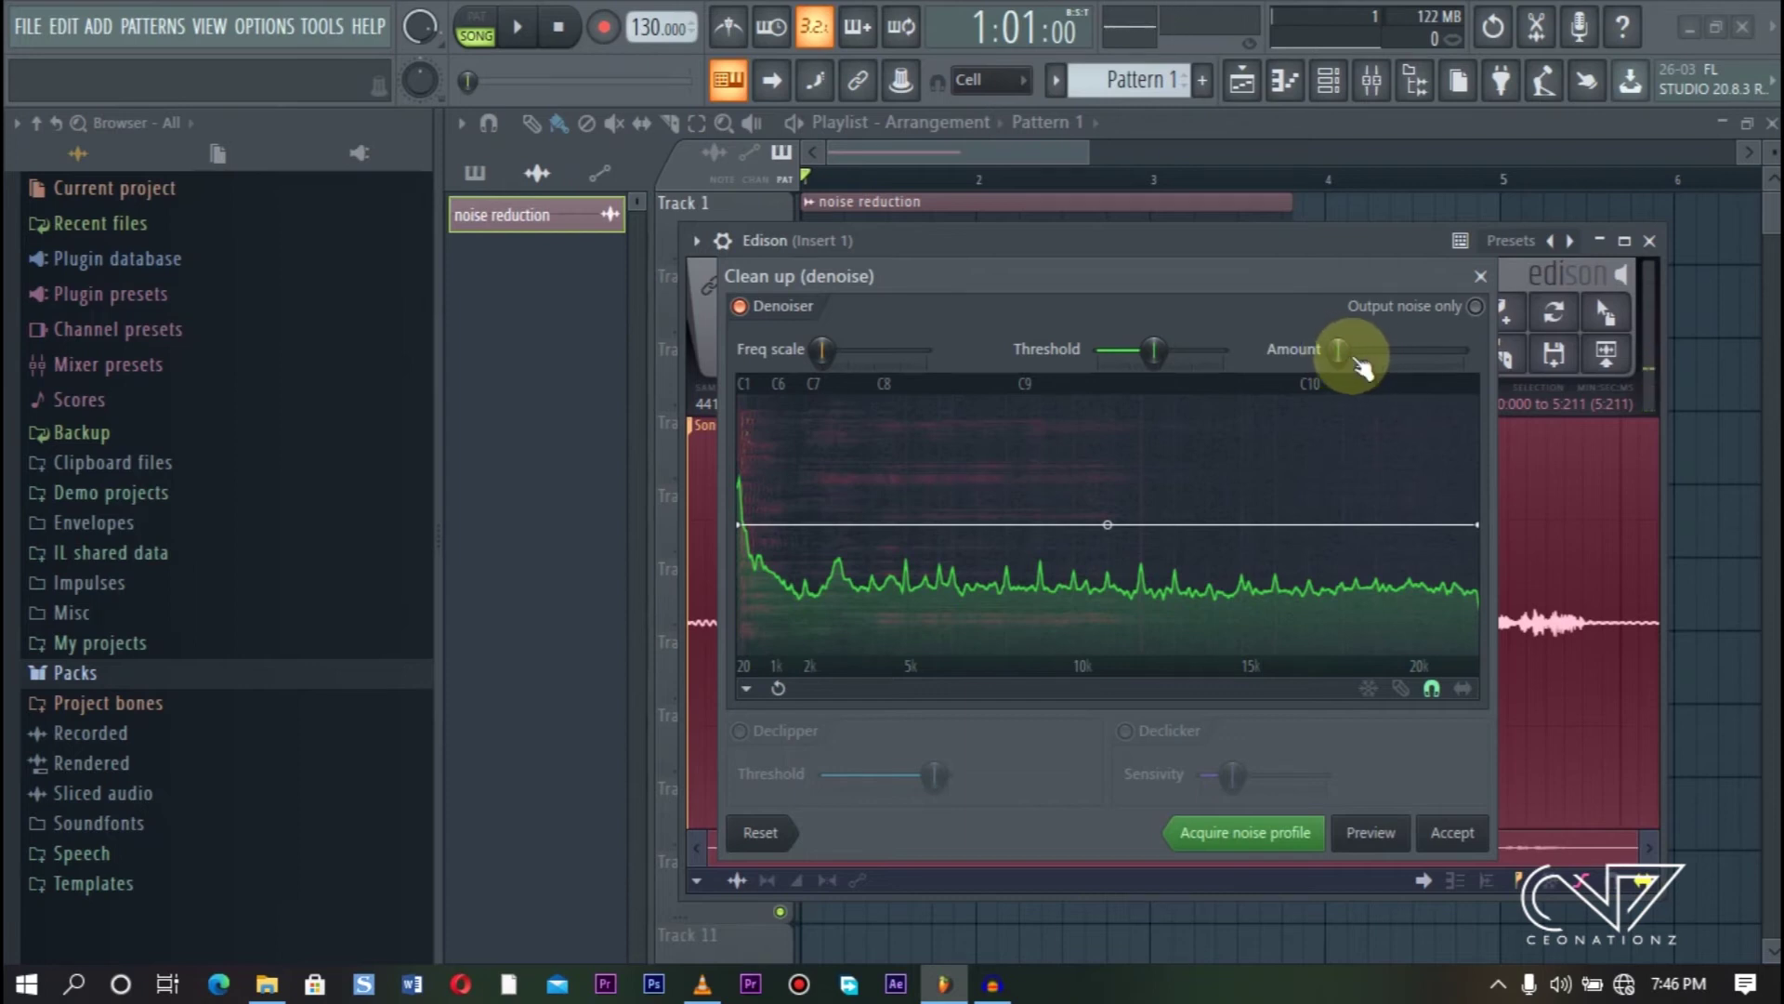
pyautogui.moveTo(1347, 351); pyautogui.dragTo(1477, 360)
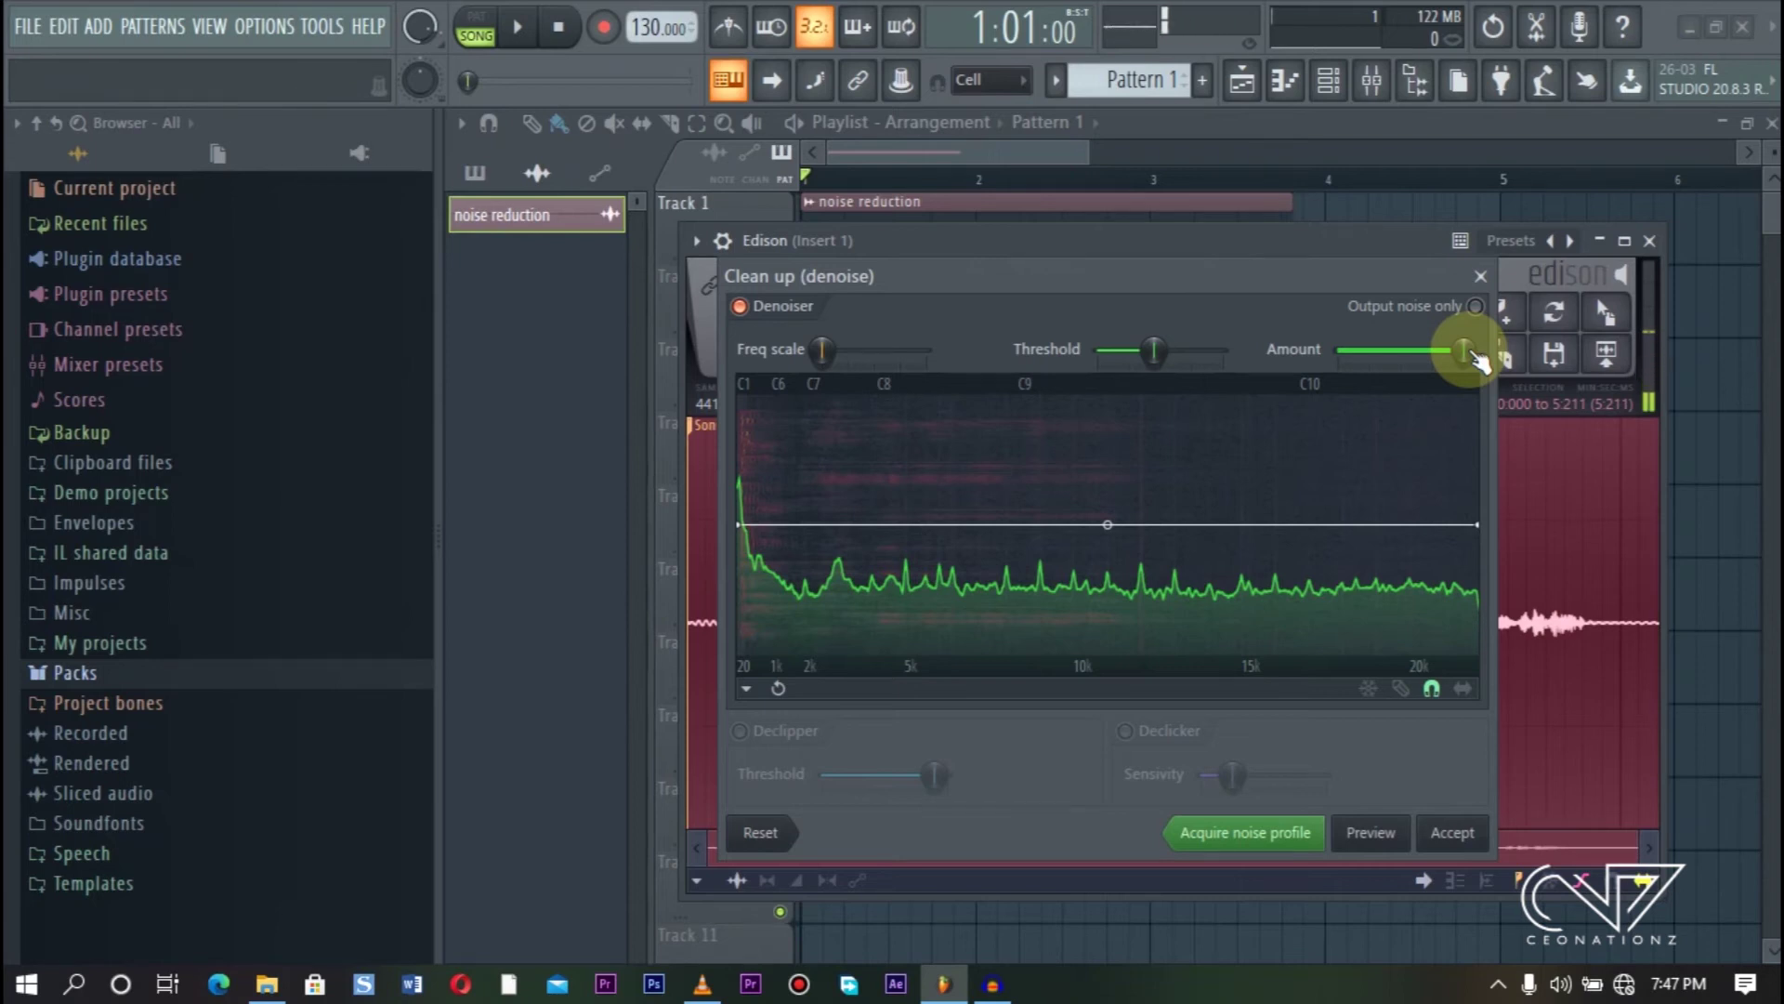
pyautogui.click(1468, 349)
pyautogui.moveTo(1464, 350); pyautogui.dragTo(1403, 358)
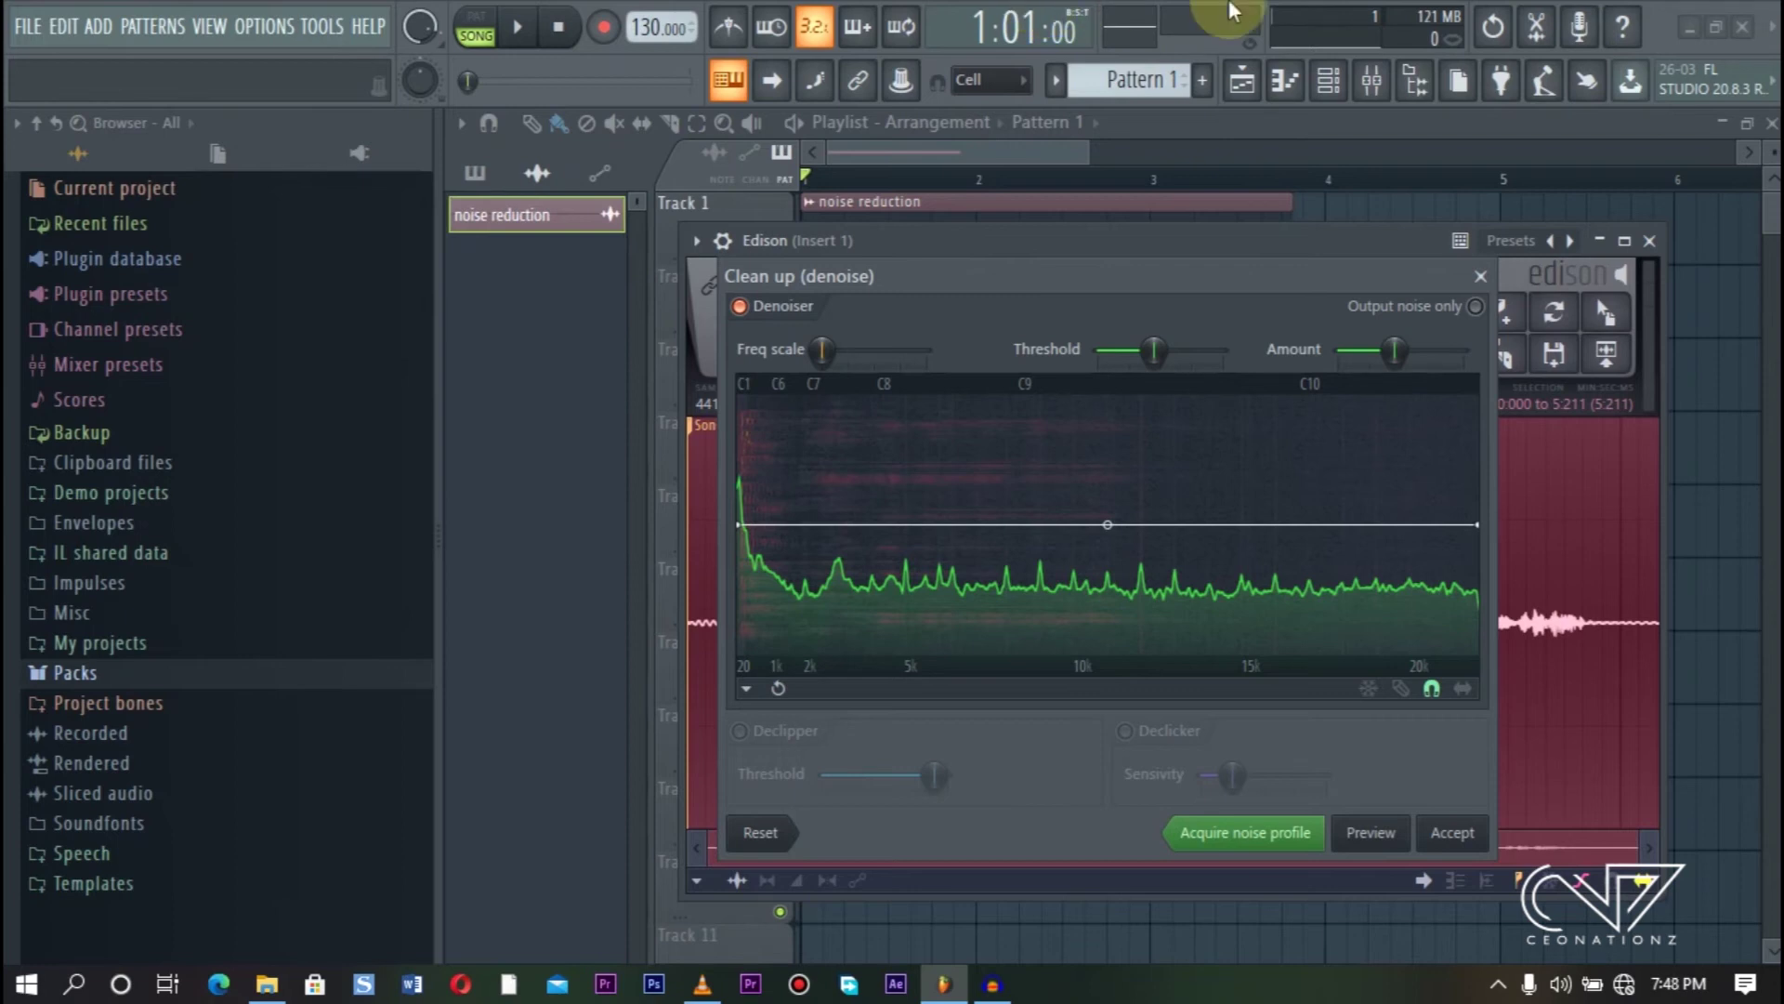
# Preview the denoise, briefly monitor removed noise only at amount 40.0, then turn that off and accept.
pyautogui.click(1366, 346)
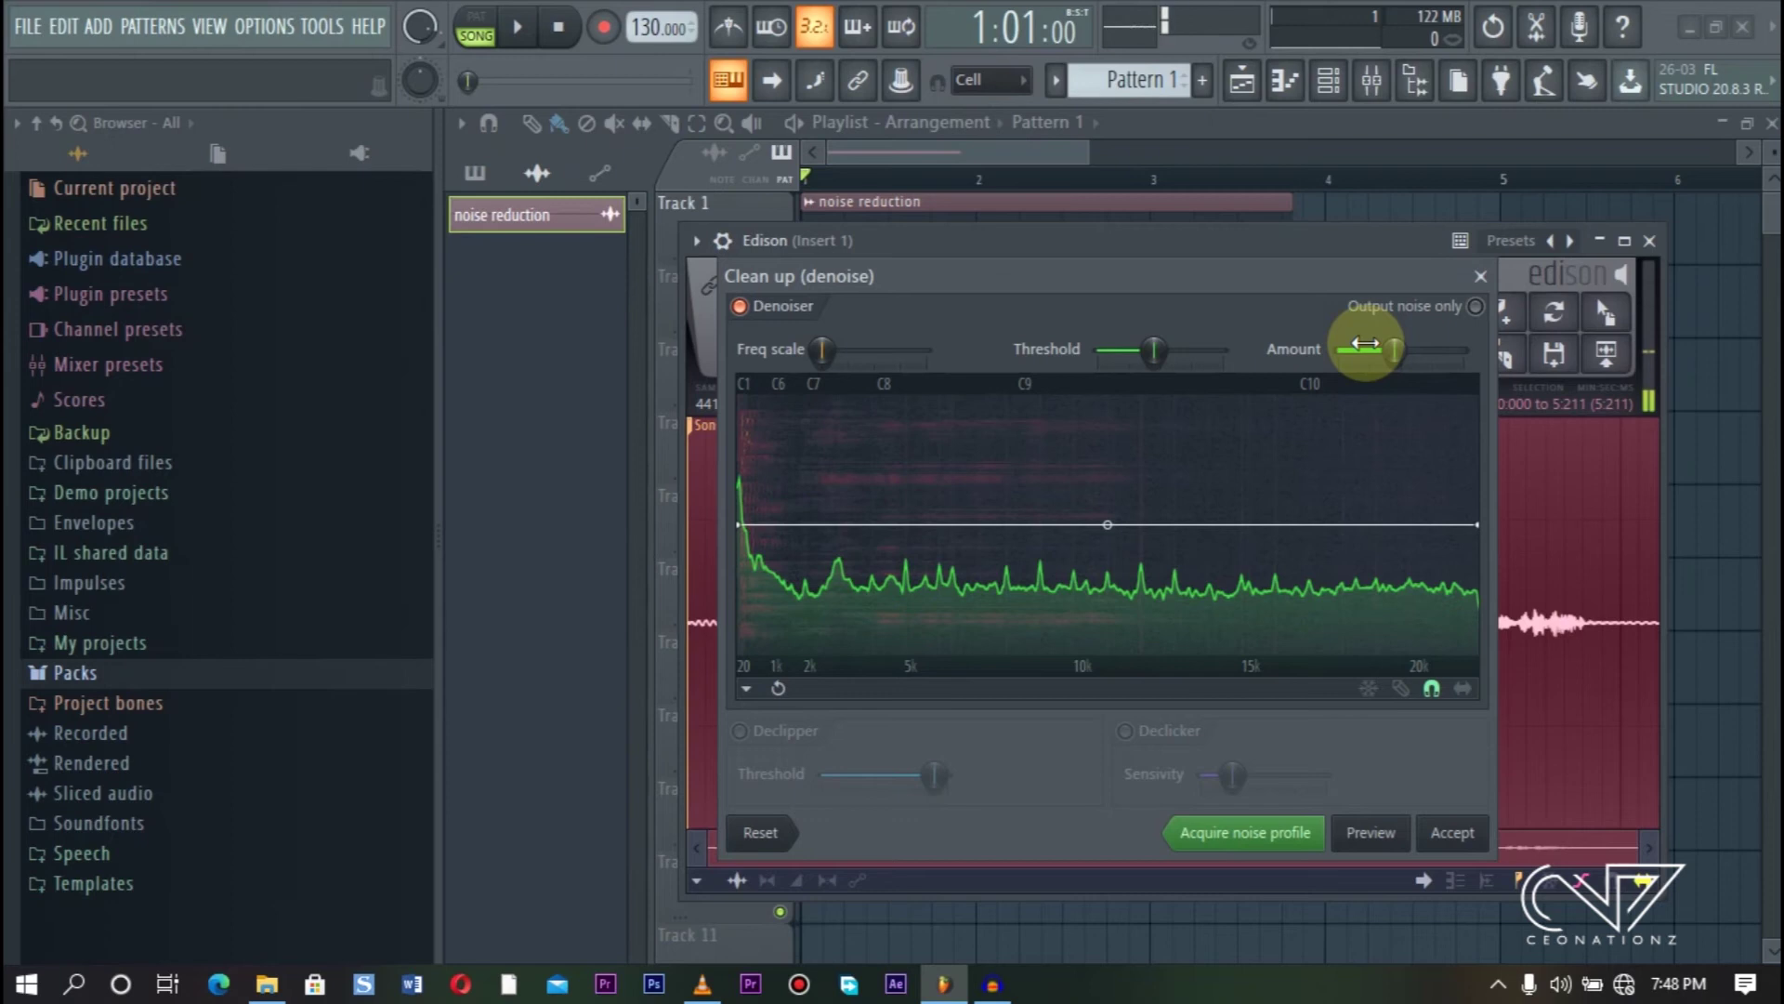
pyautogui.click(1476, 308)
pyautogui.click(1477, 310)
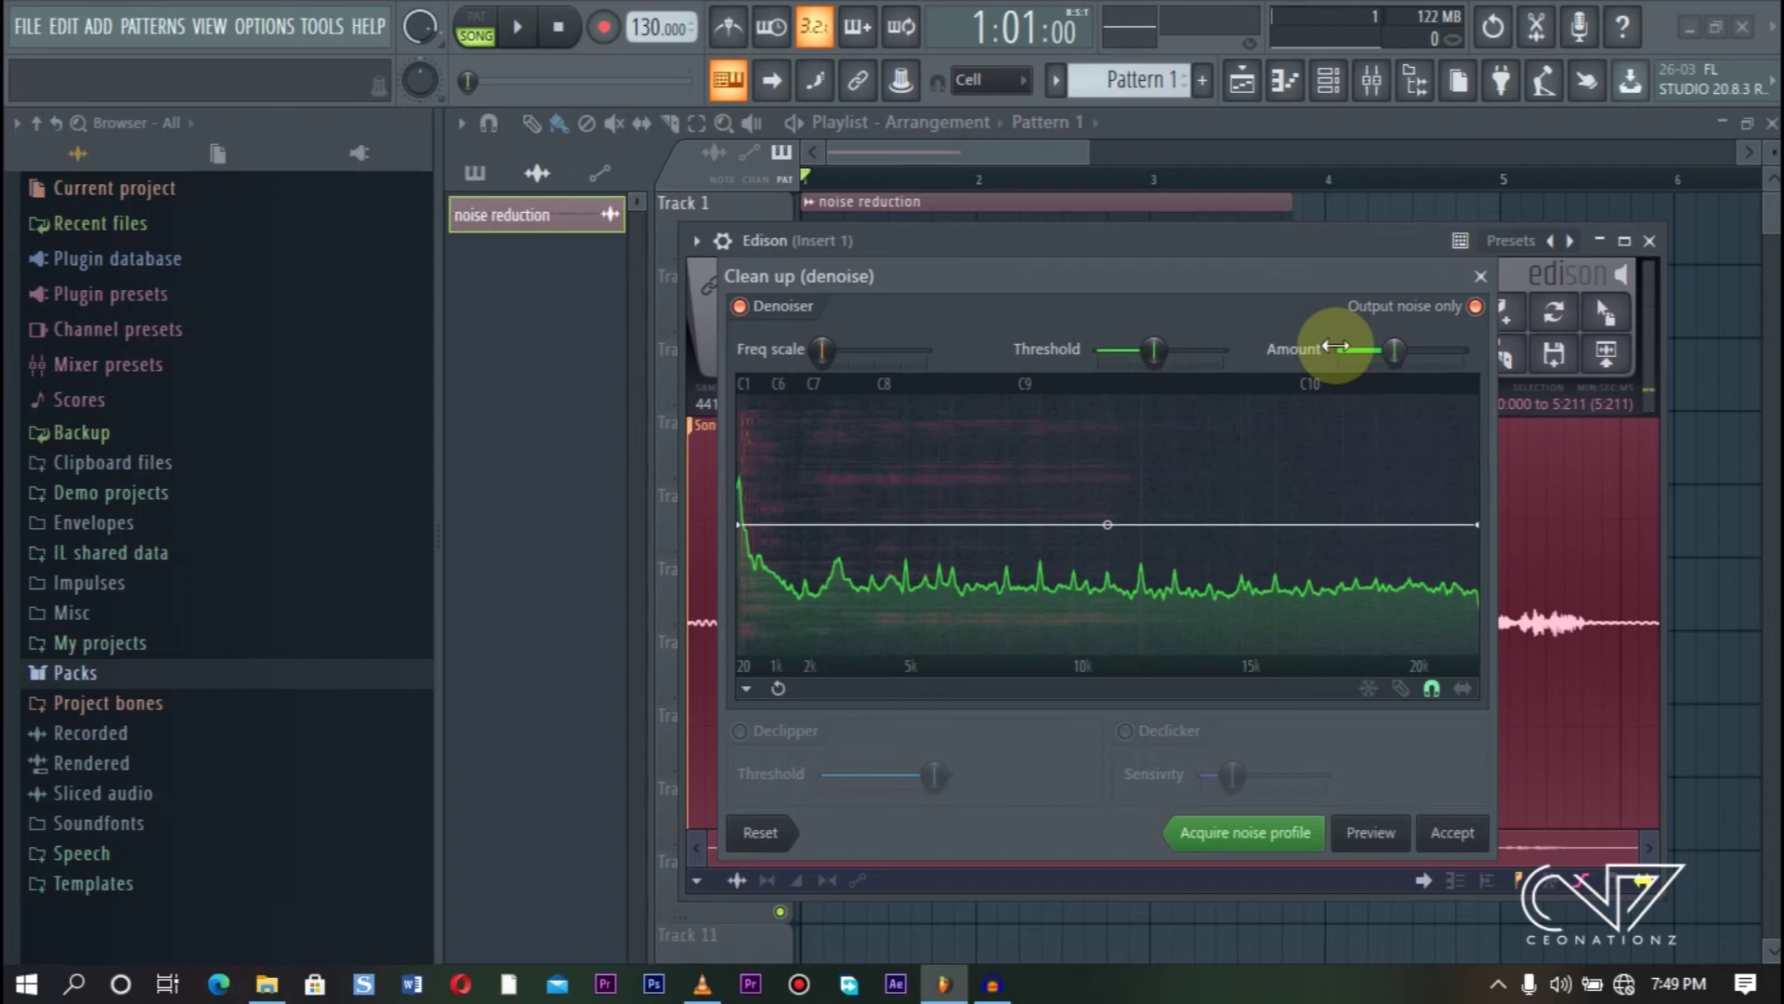
pyautogui.moveTo(1391, 350); pyautogui.dragTo(1463, 350)
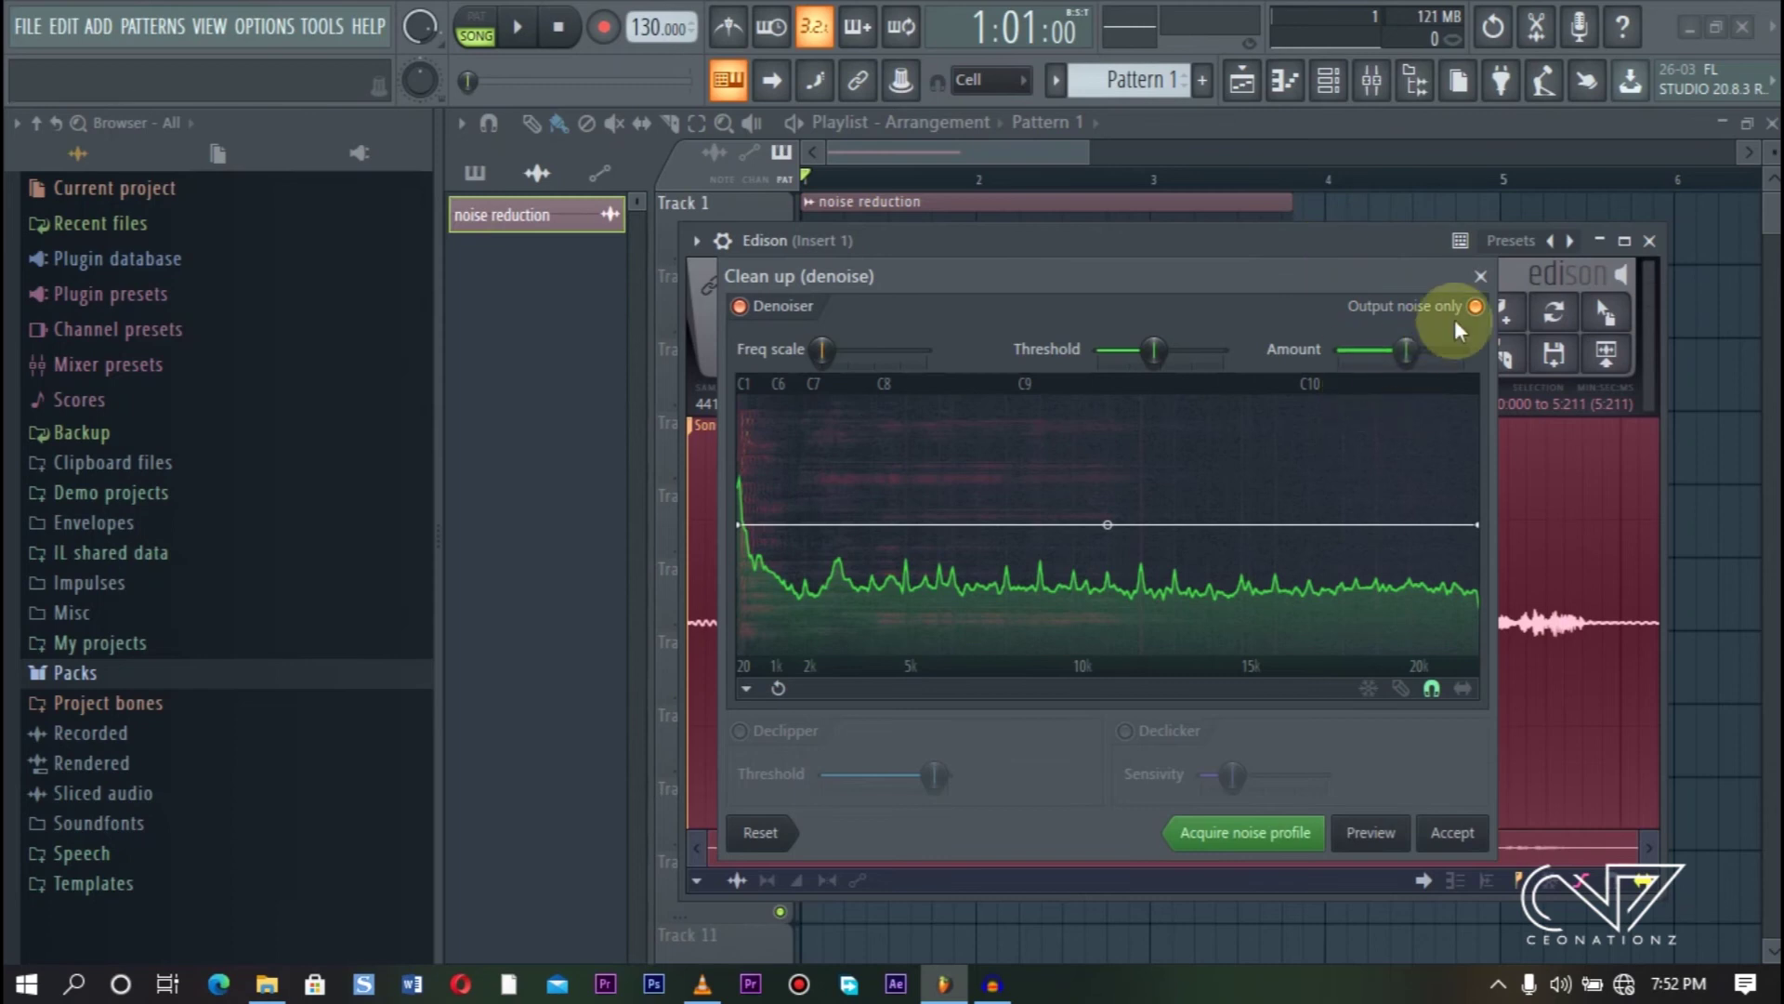
pyautogui.click(1477, 308)
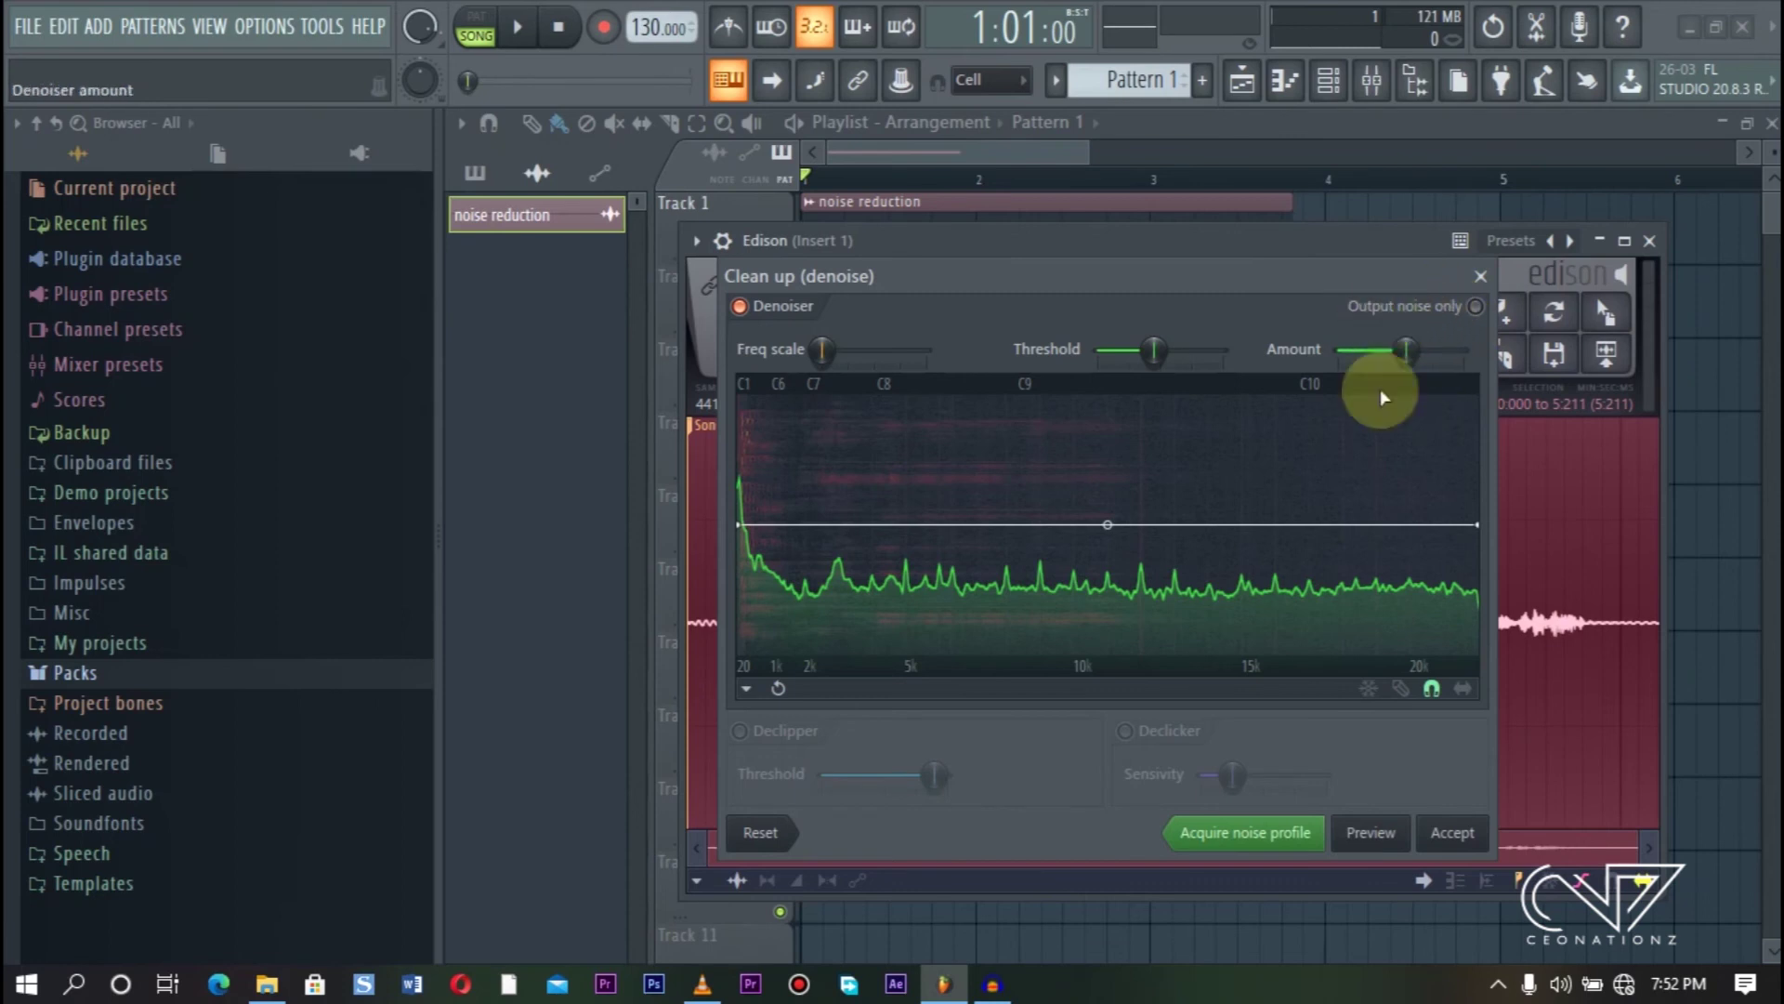
pyautogui.click(1453, 833)
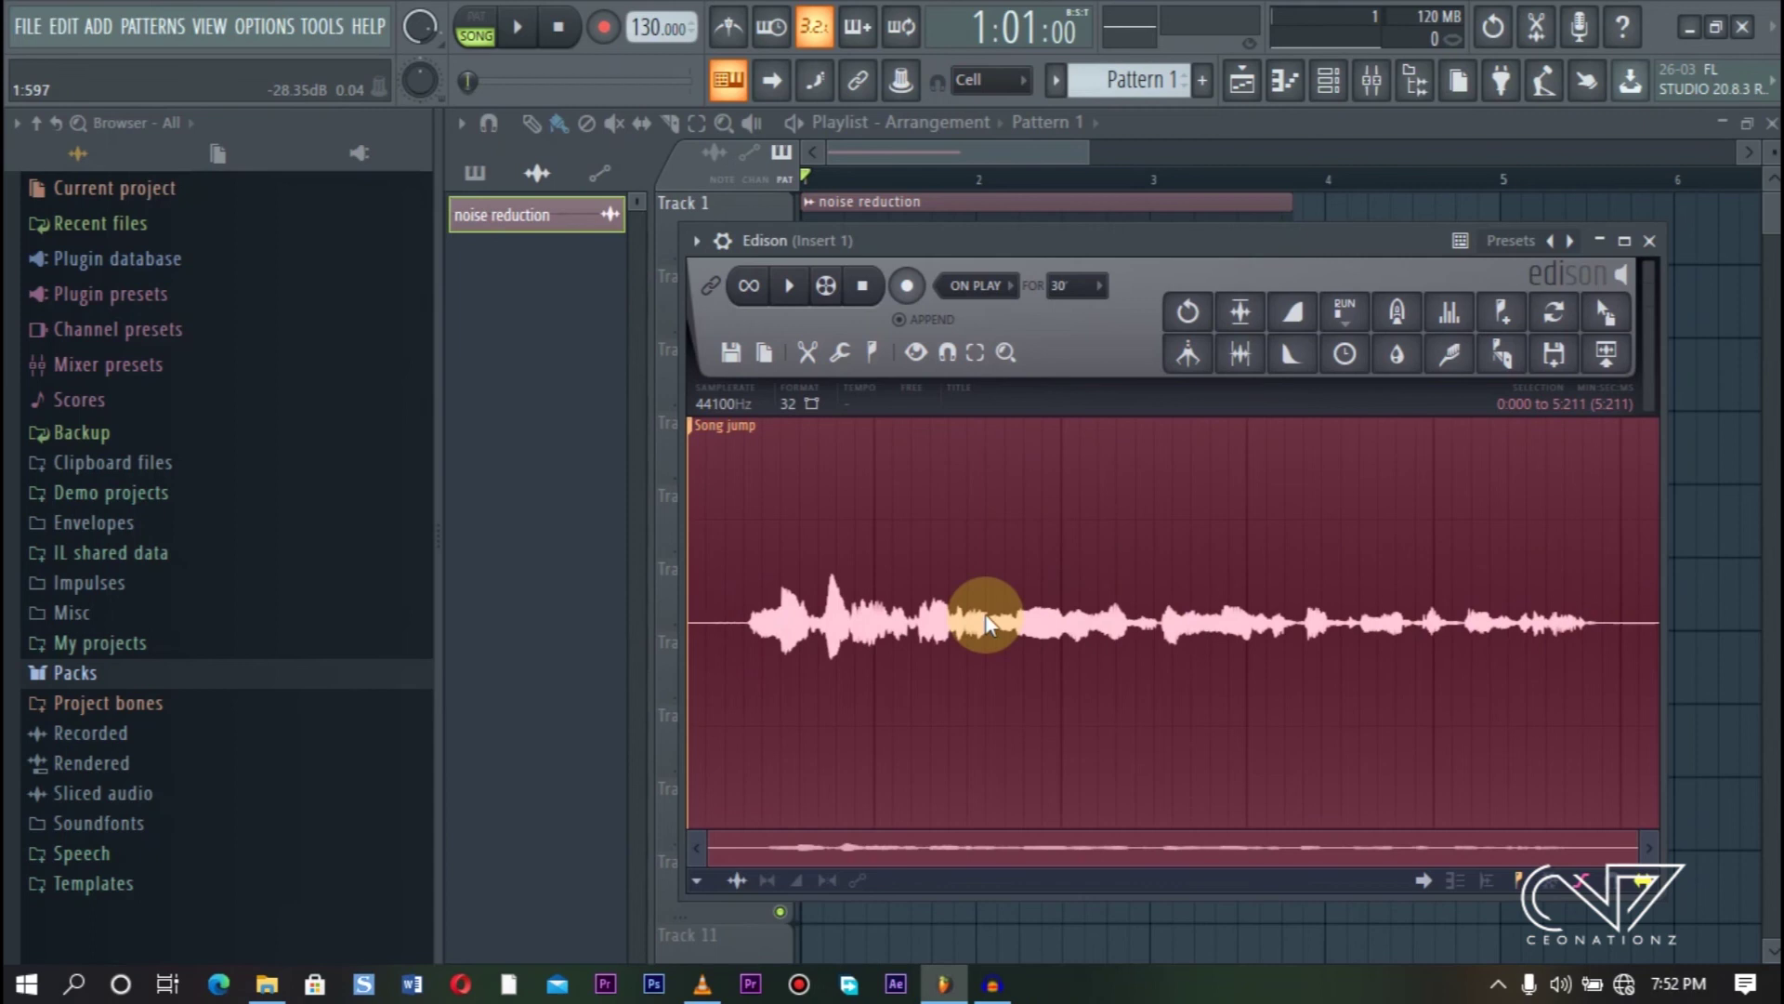
# Play the denoised vocal in Edison, then shift the Edison window down and to the right.
pyautogui.click(790, 285)
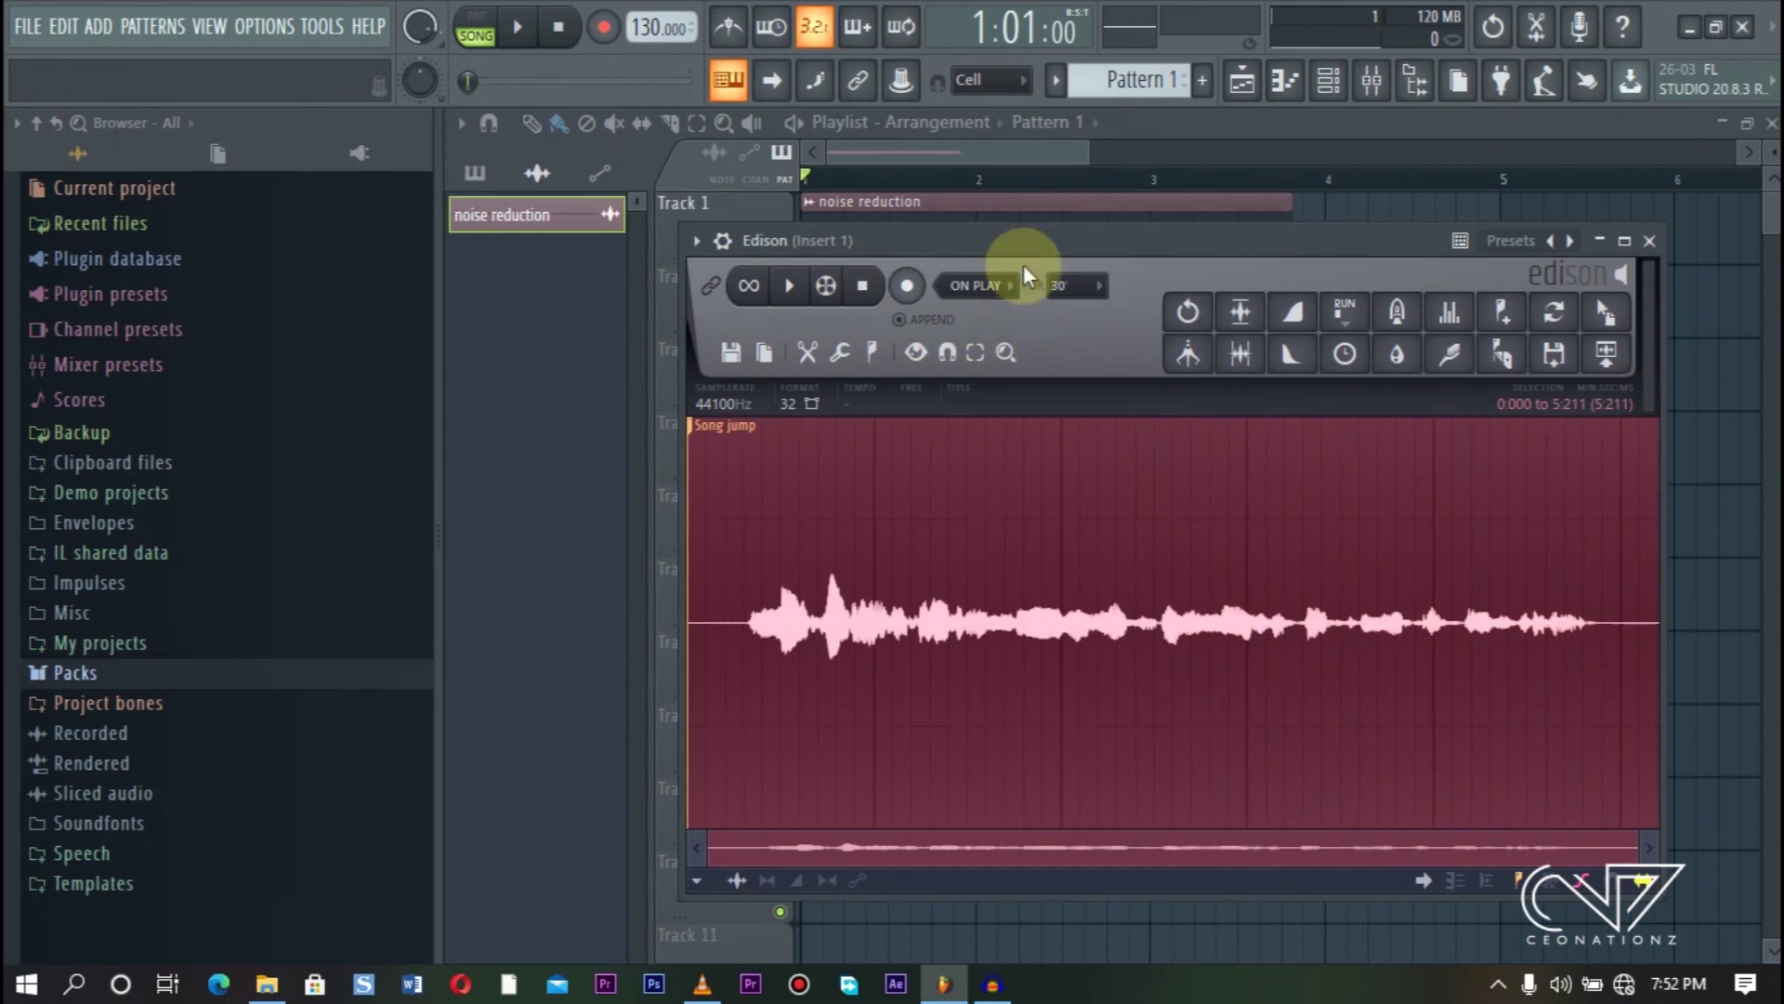
pyautogui.moveTo(1018, 235); pyautogui.dragTo(1082, 297)
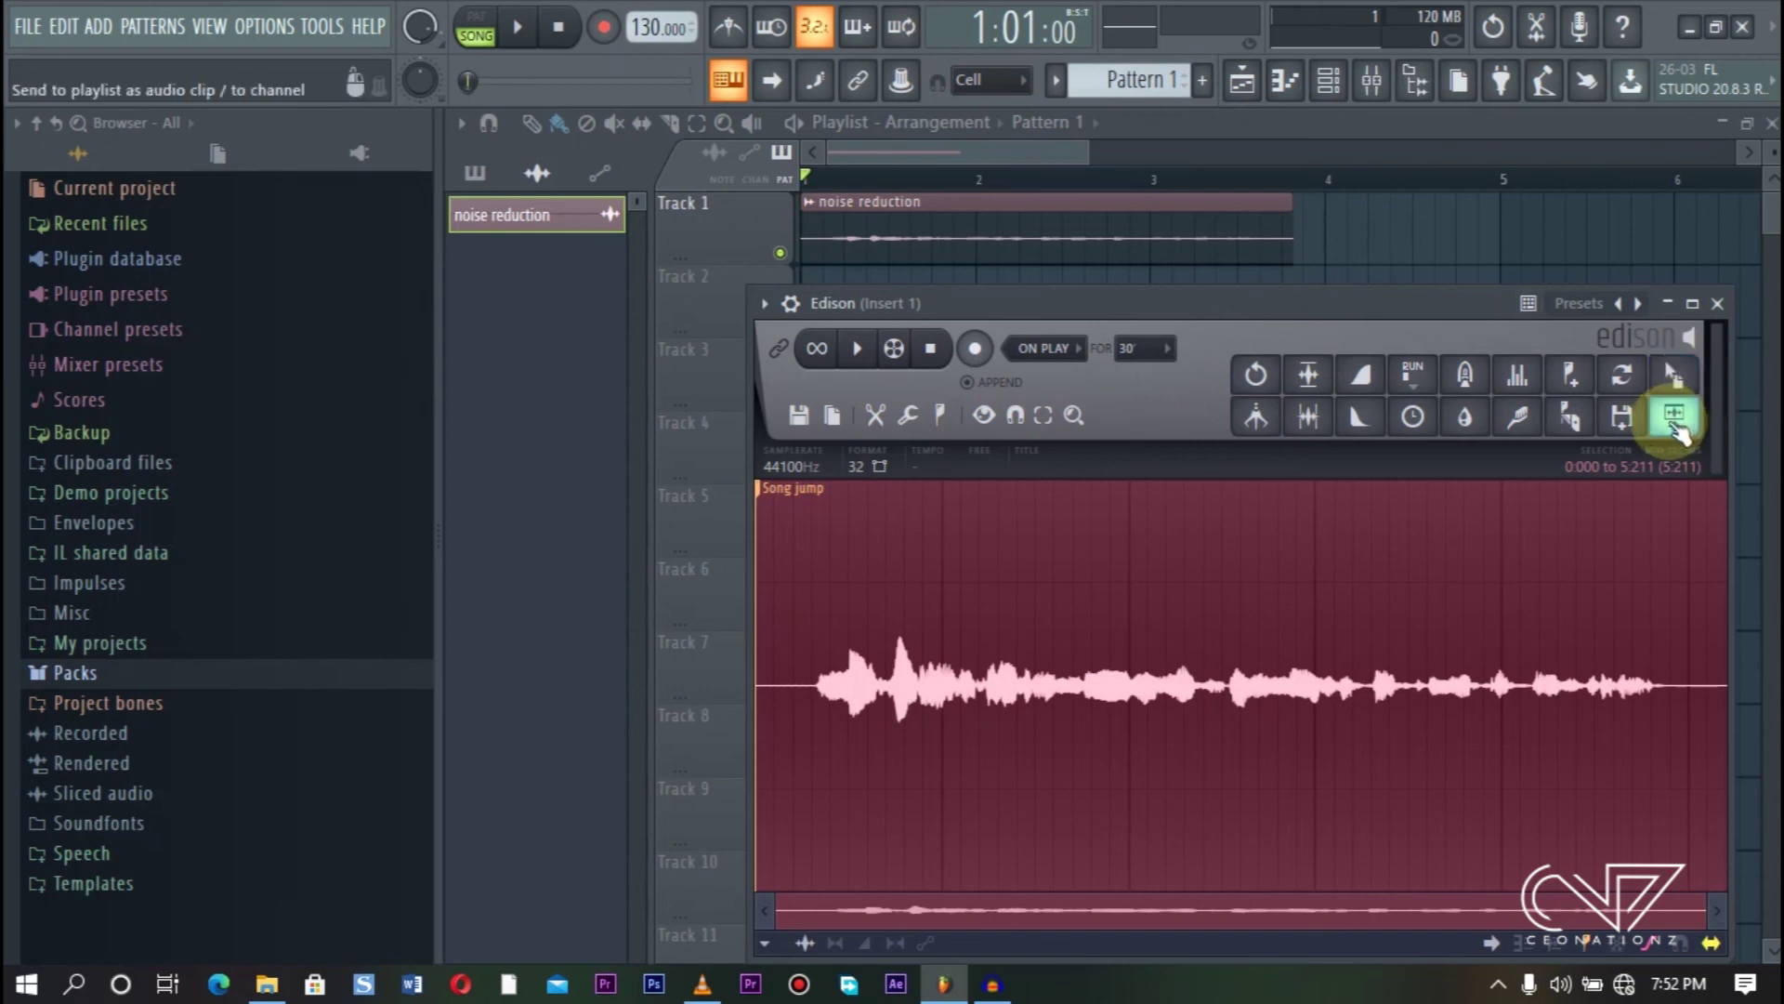
# Send the denoised audio to Track 2 of the playlist, then solo Track 1 and play the song.
pyautogui.click(1673, 430)
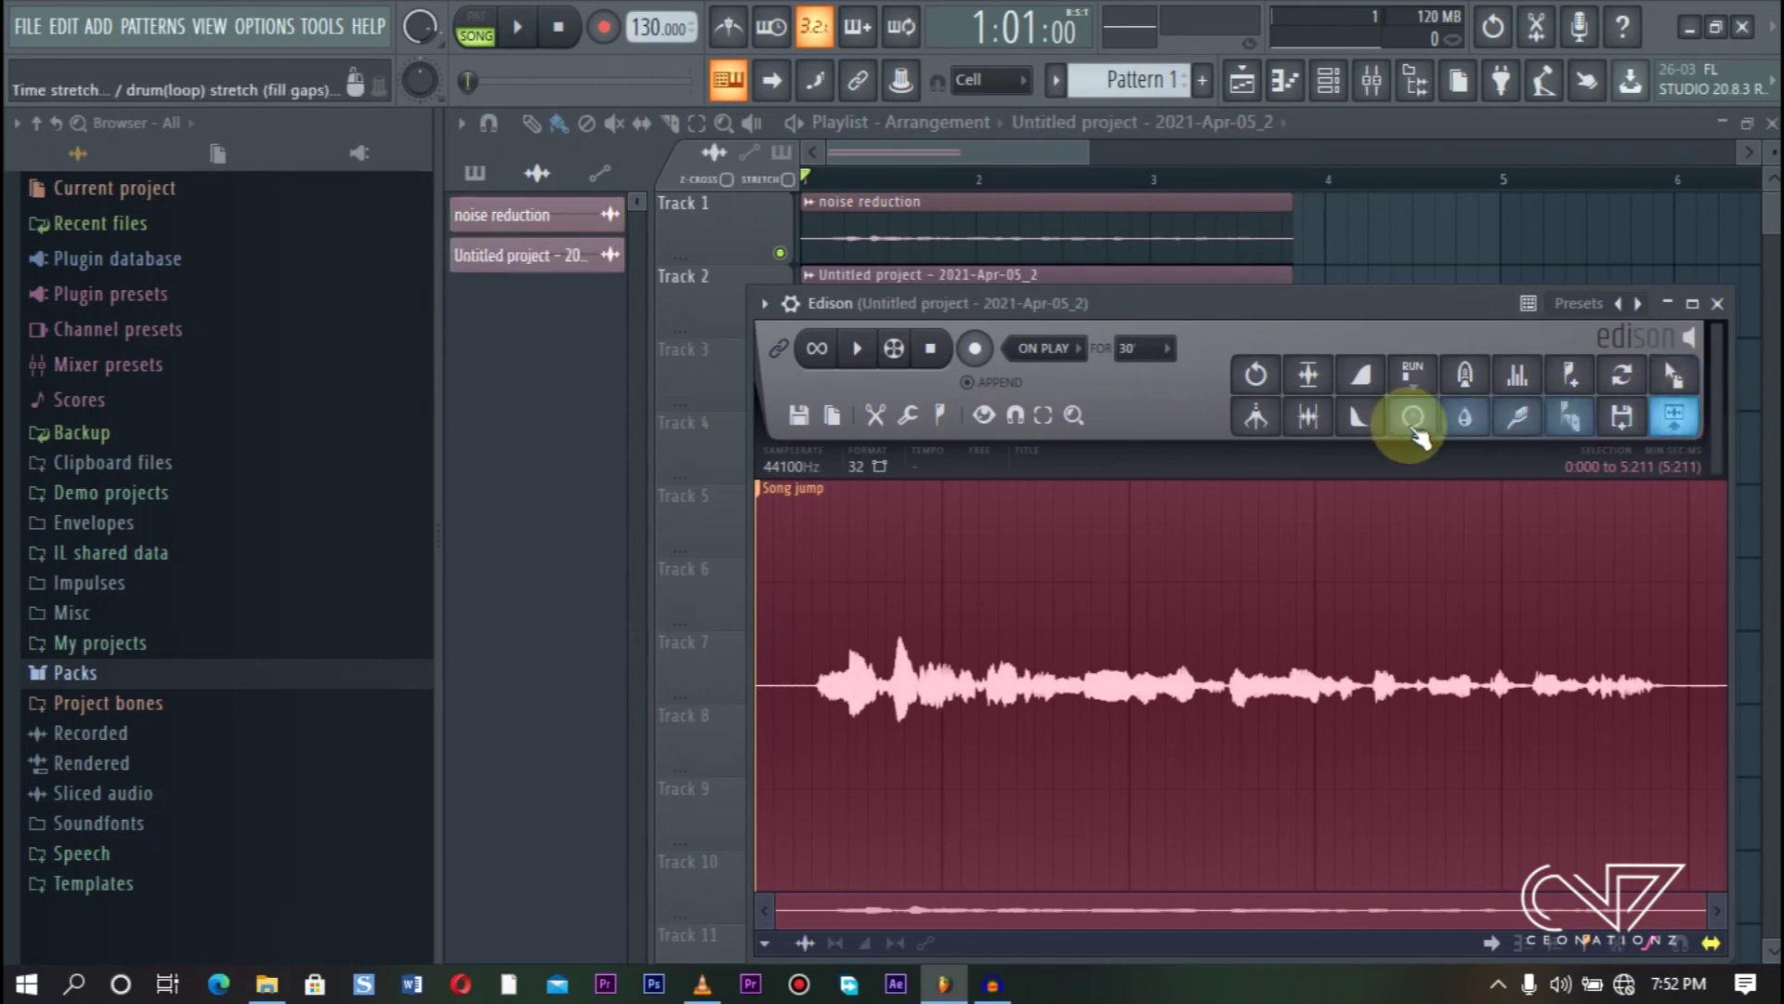
pyautogui.click(702, 315)
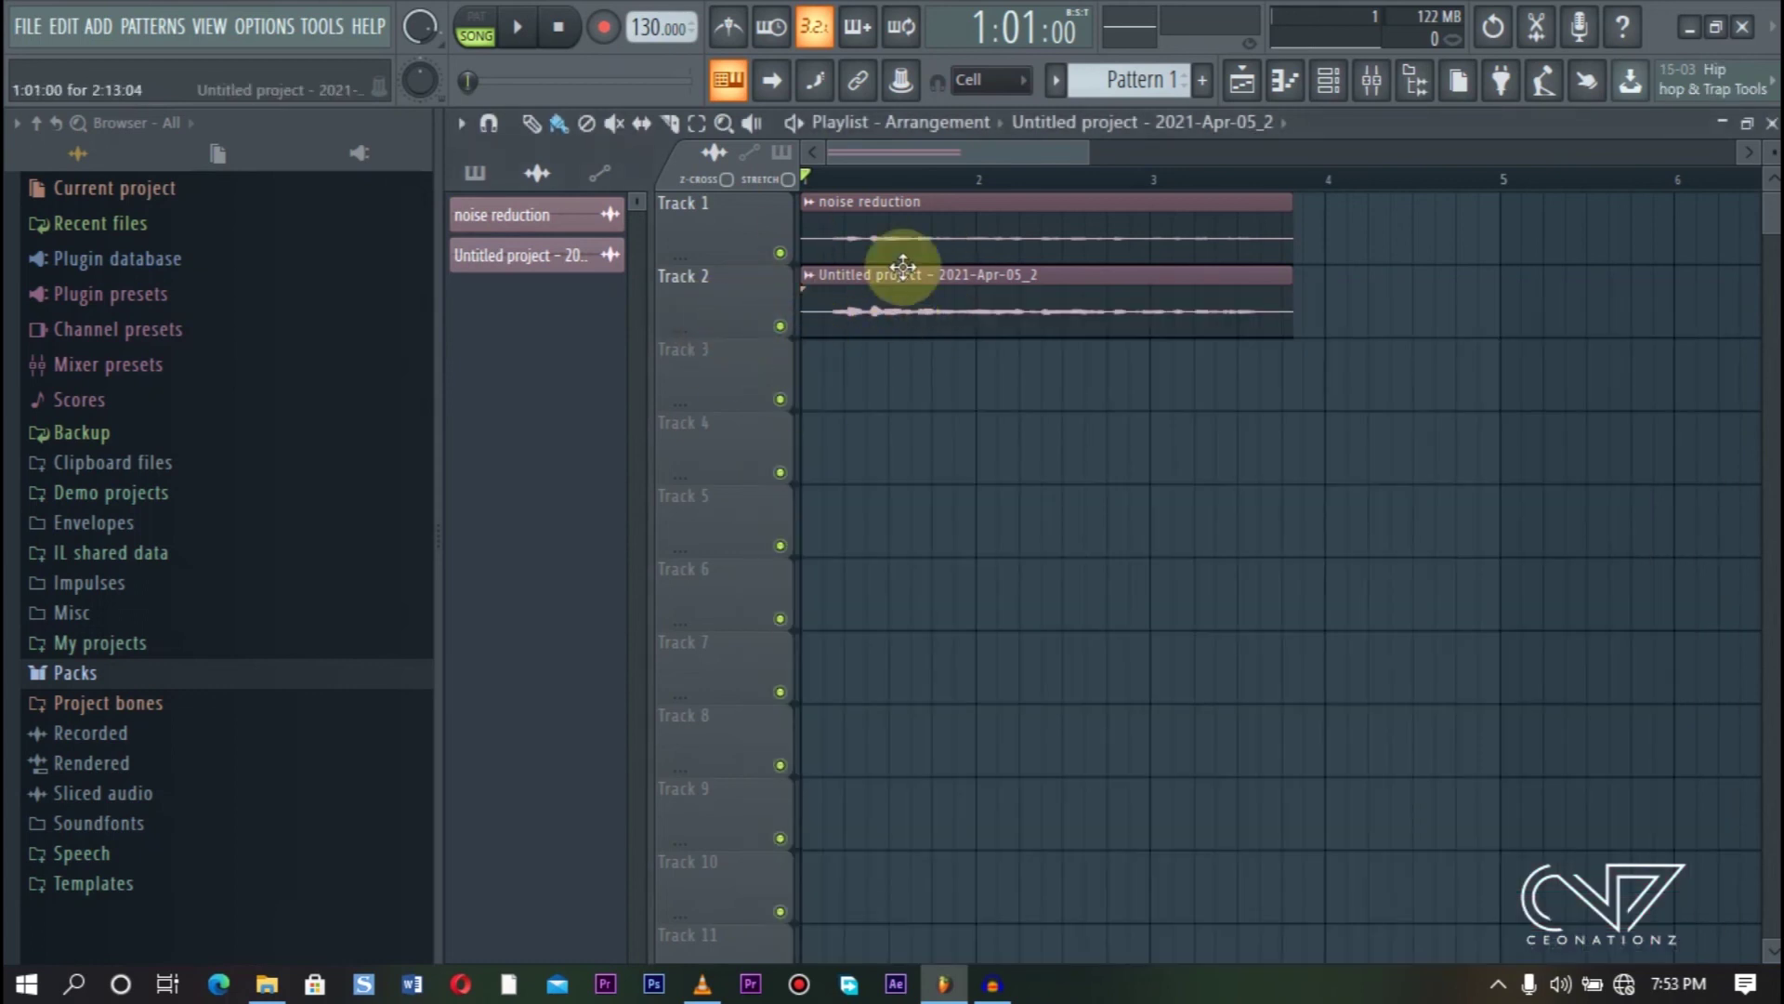
pyautogui.rightClick(780, 253)
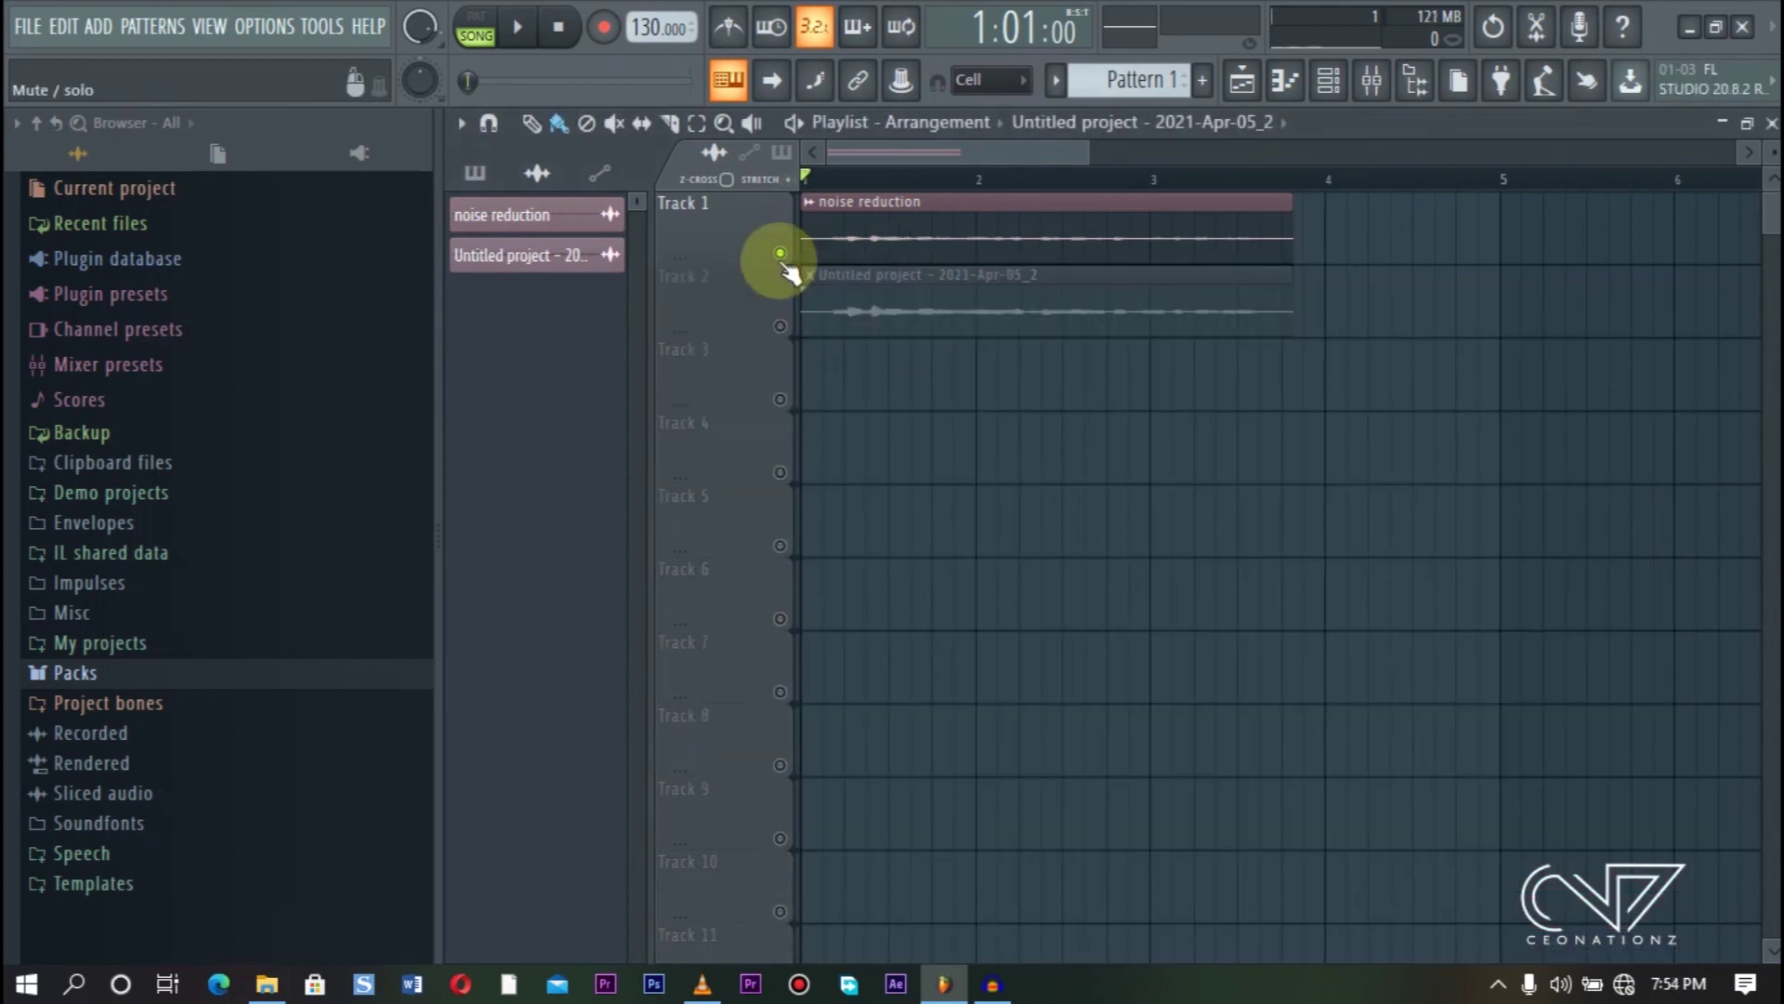
pyautogui.press('space')
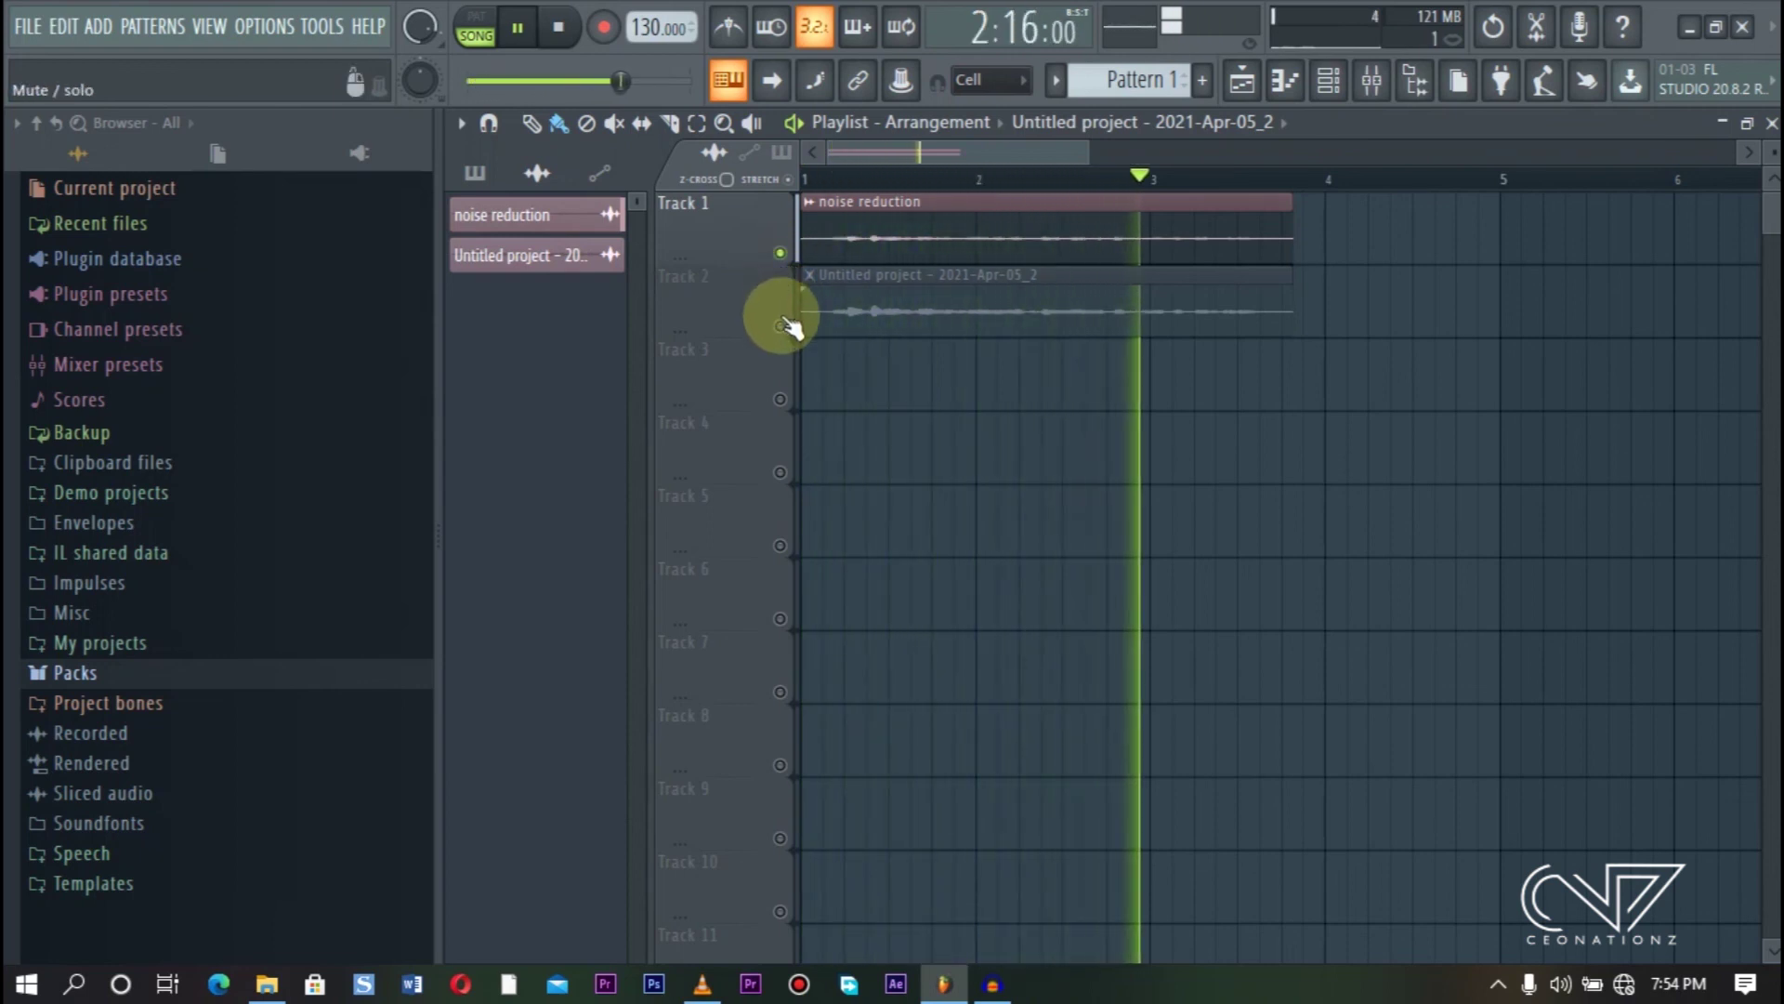
# Stop, solo Track 2 and play it, then solo Track 1 and restart playback.
pyautogui.press('space')
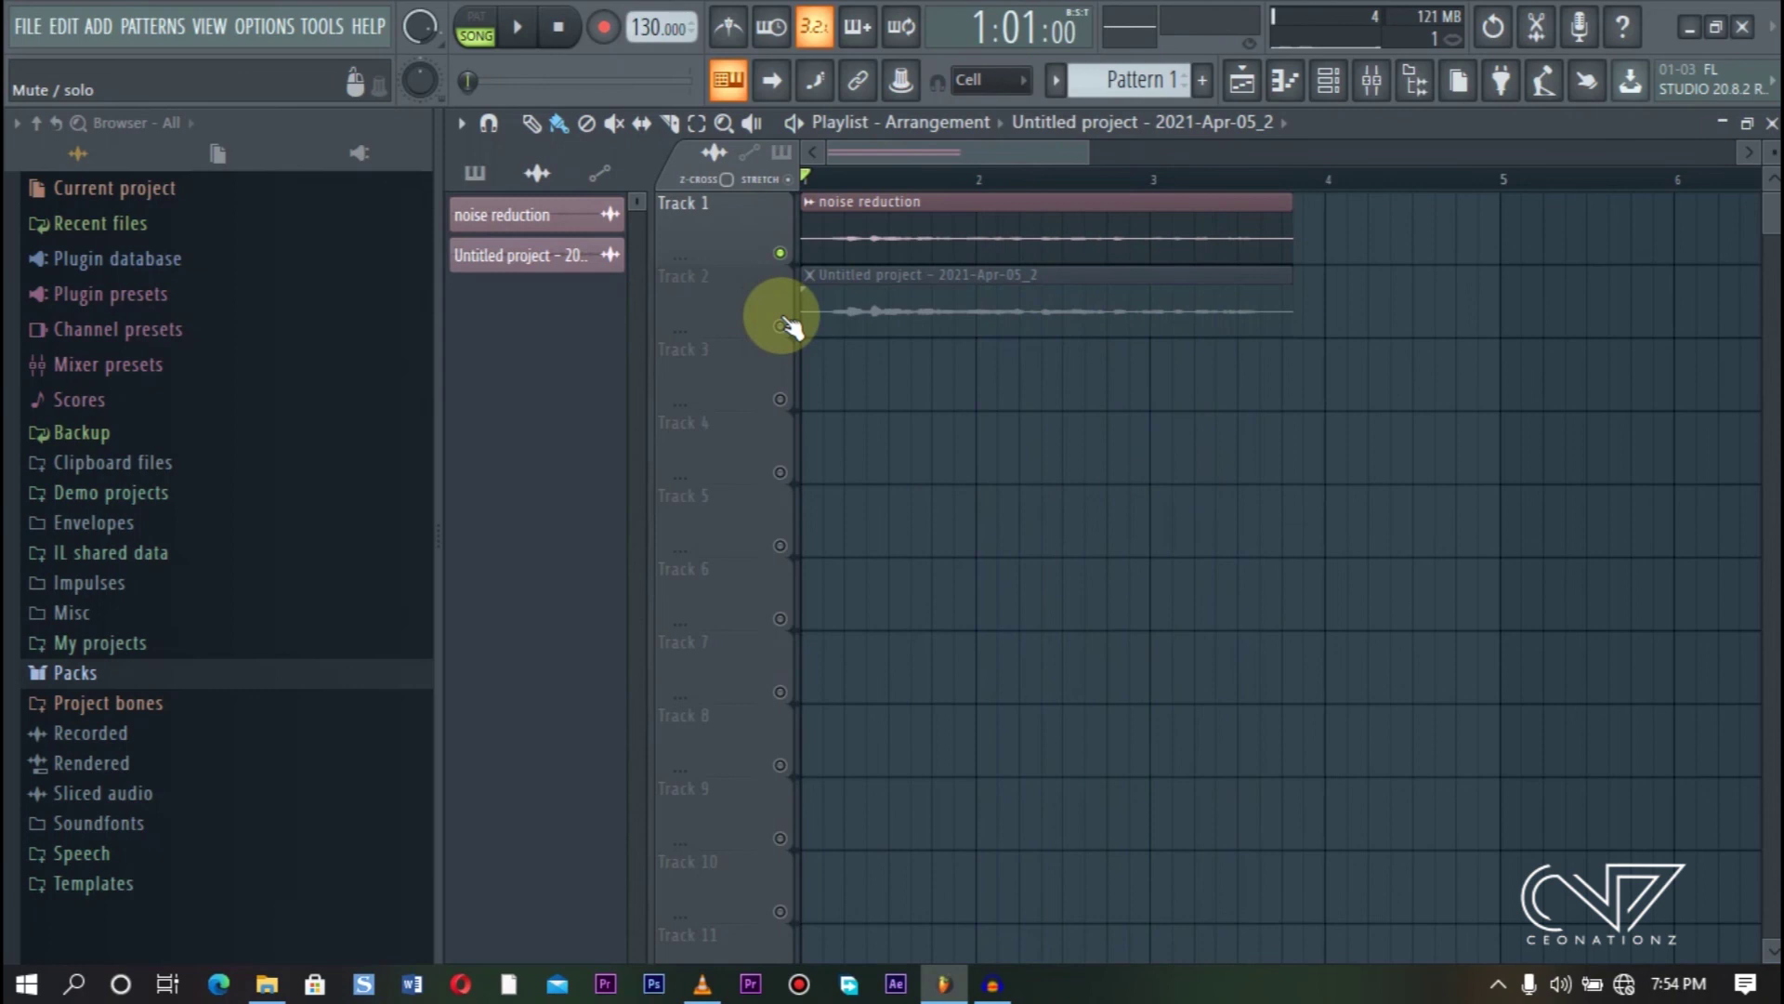
pyautogui.rightClick(781, 326)
pyautogui.press('space')
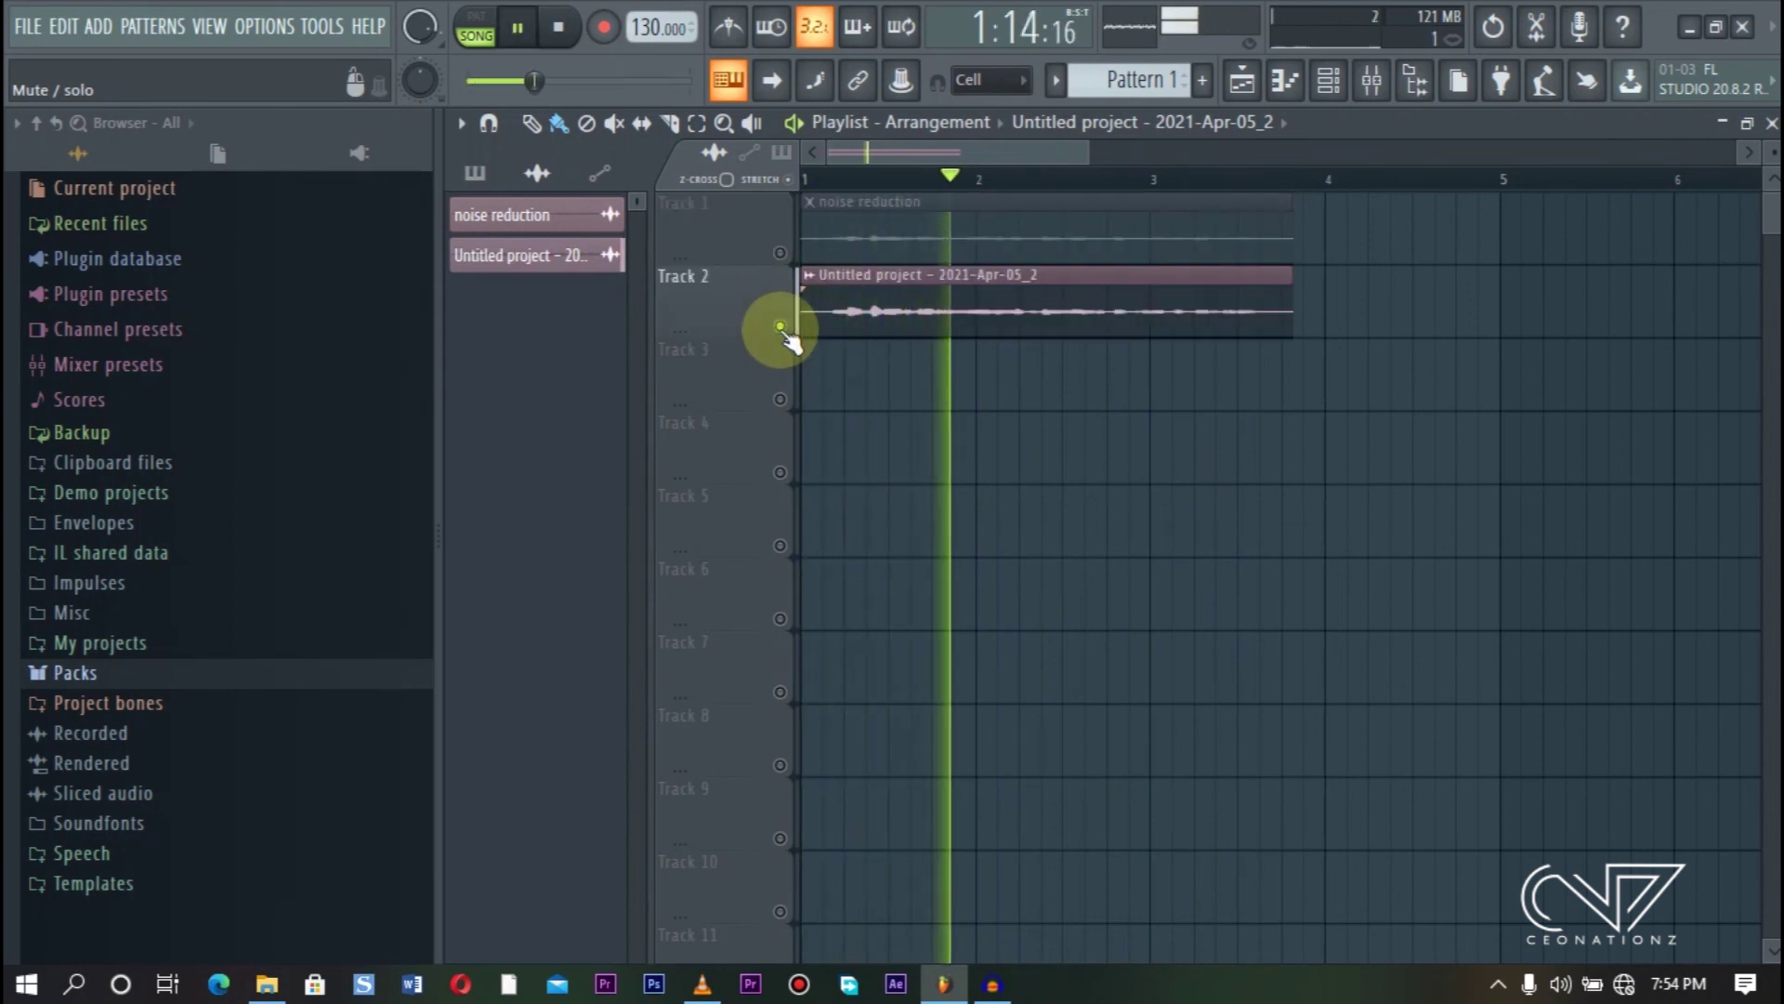
pyautogui.press('space')
pyautogui.rightClick(781, 253)
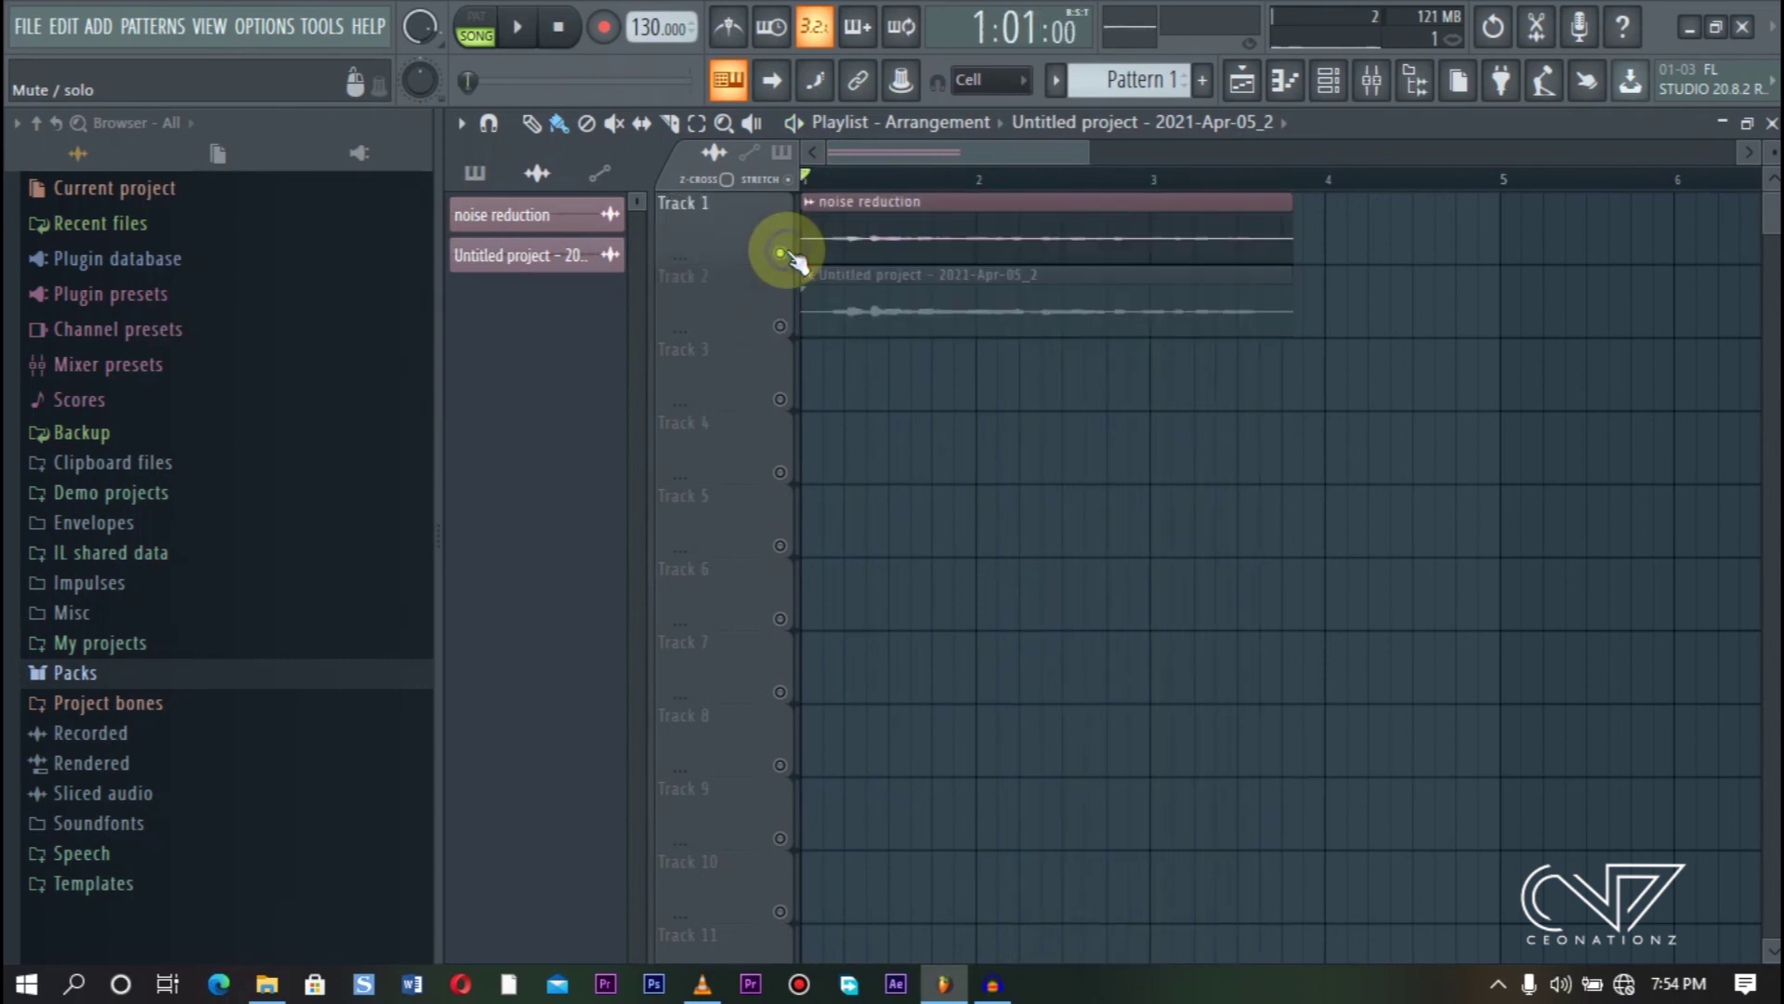
pyautogui.press('space')
# Alternate solo between Tracks 2 and 1 during playback, ending with Track 2 soloed, and stop.
pyautogui.rightClick(780, 324)
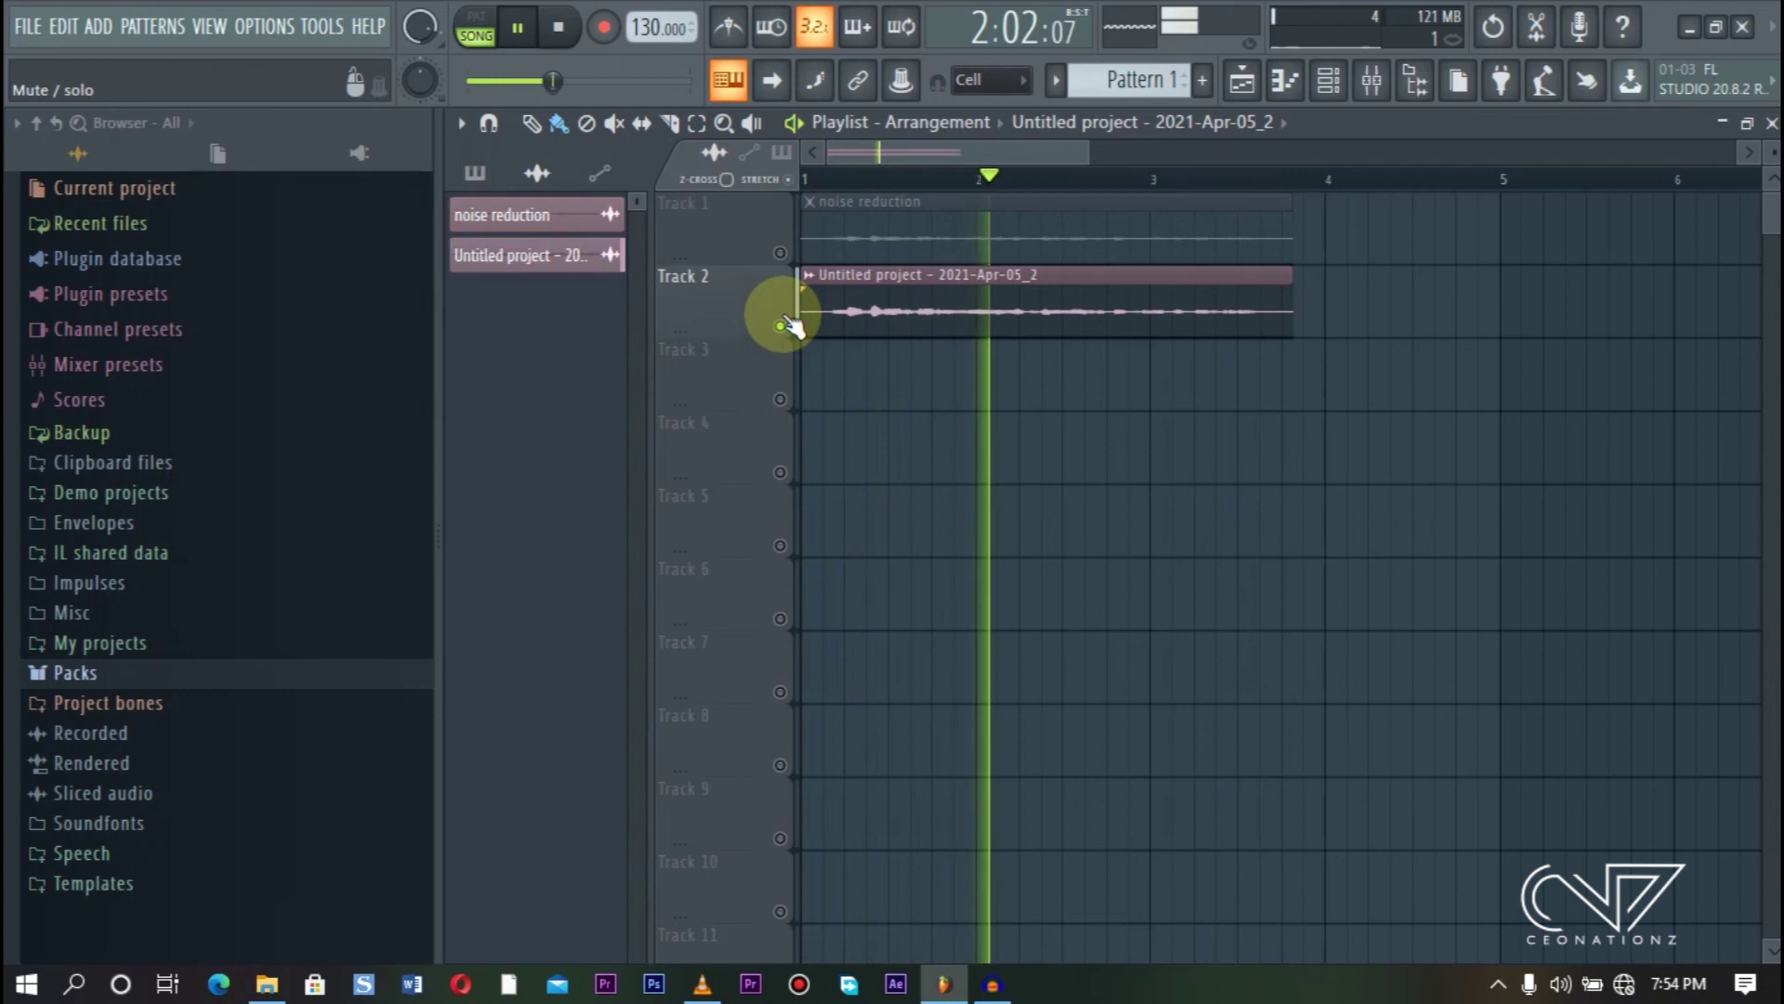
pyautogui.rightClick(781, 253)
pyautogui.rightClick(781, 325)
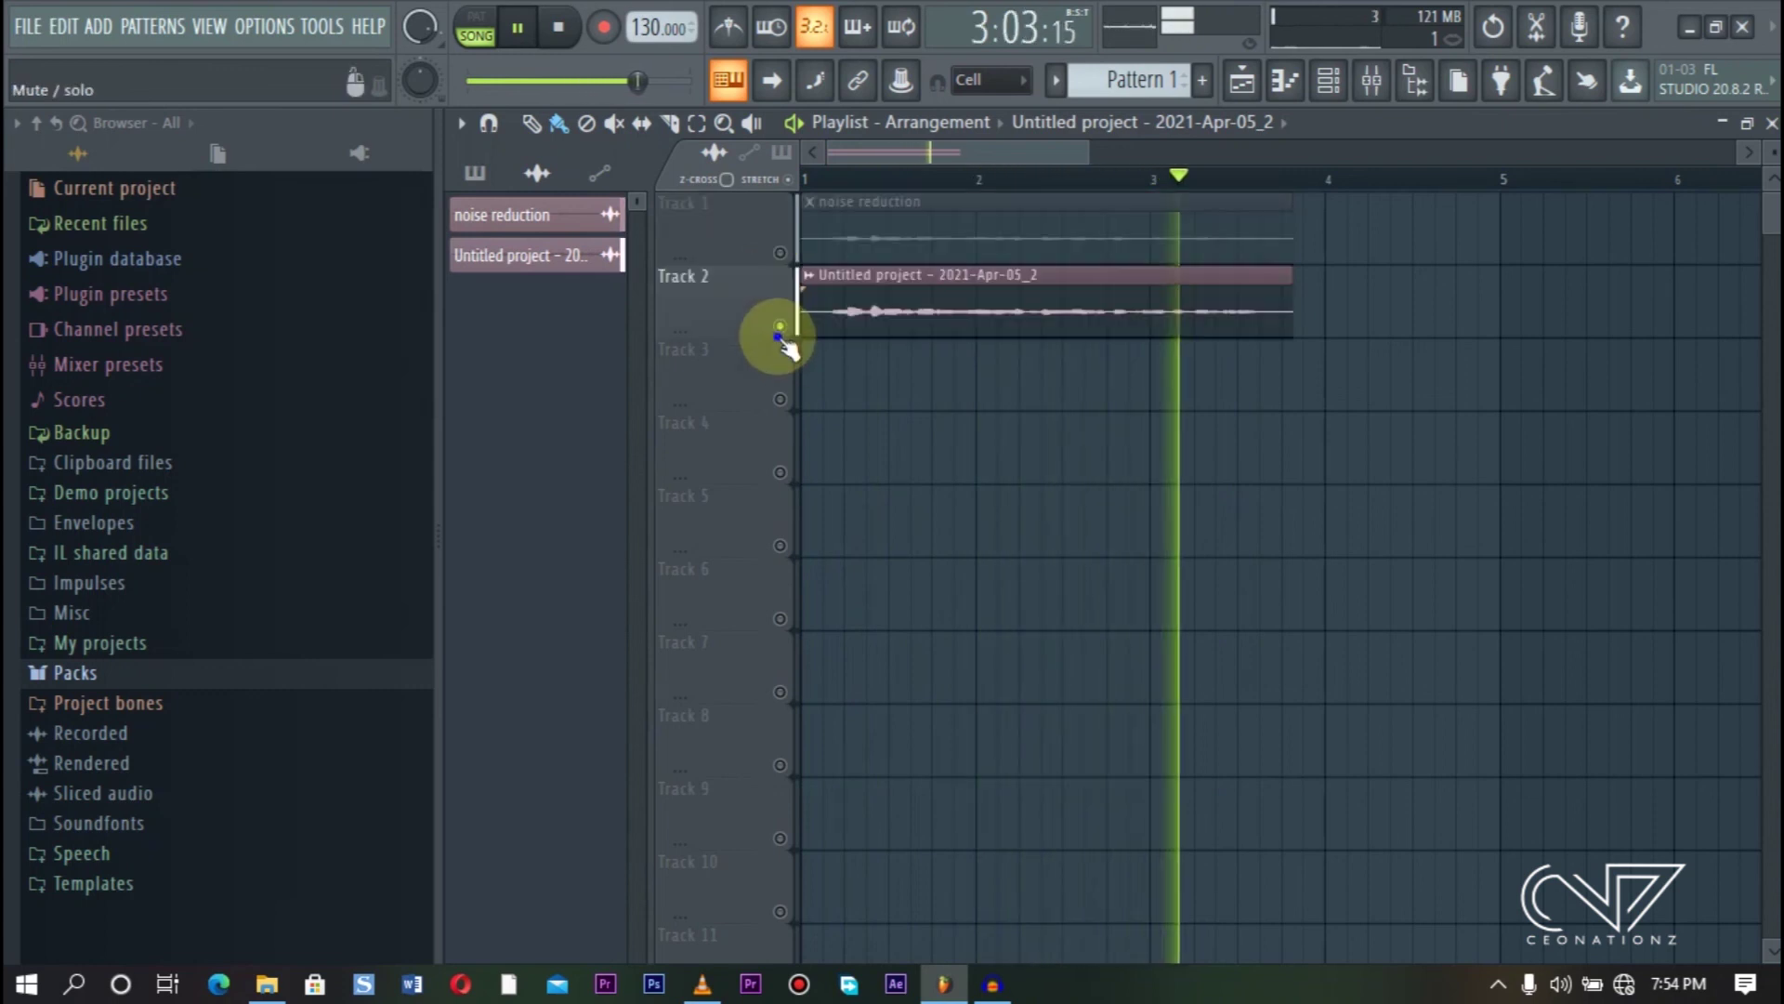
pyautogui.rightClick(780, 253)
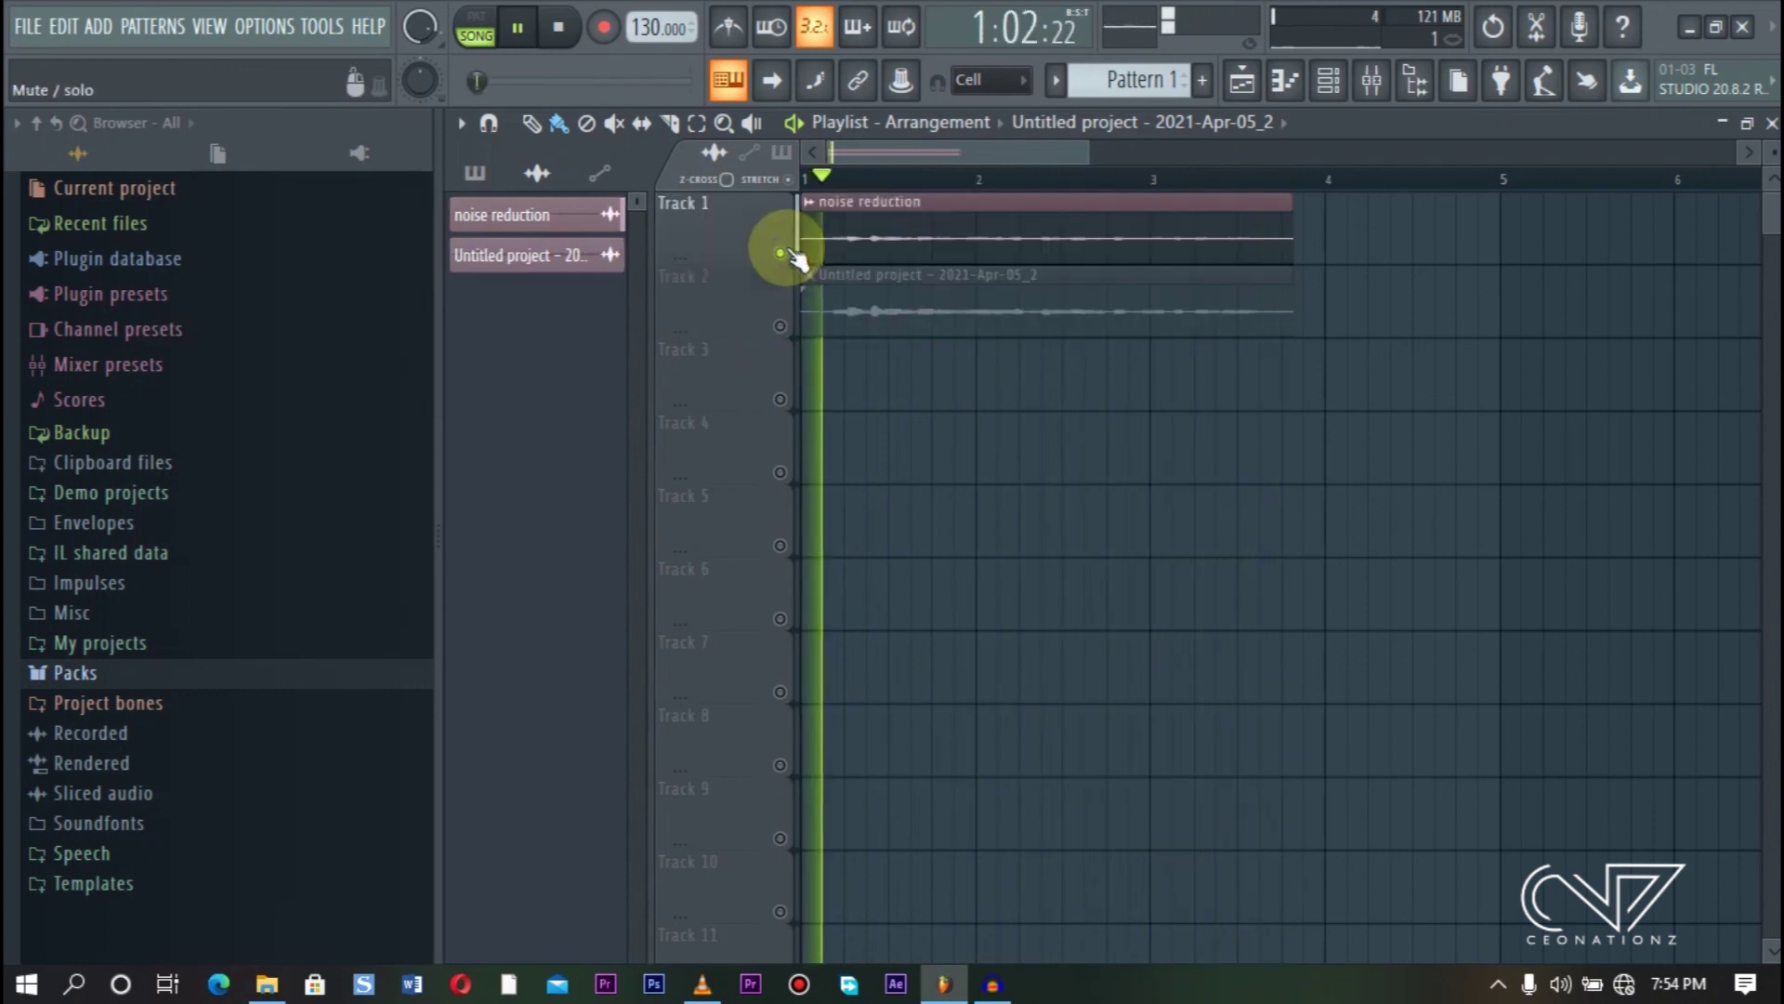
pyautogui.rightClick(780, 325)
pyautogui.rightClick(781, 256)
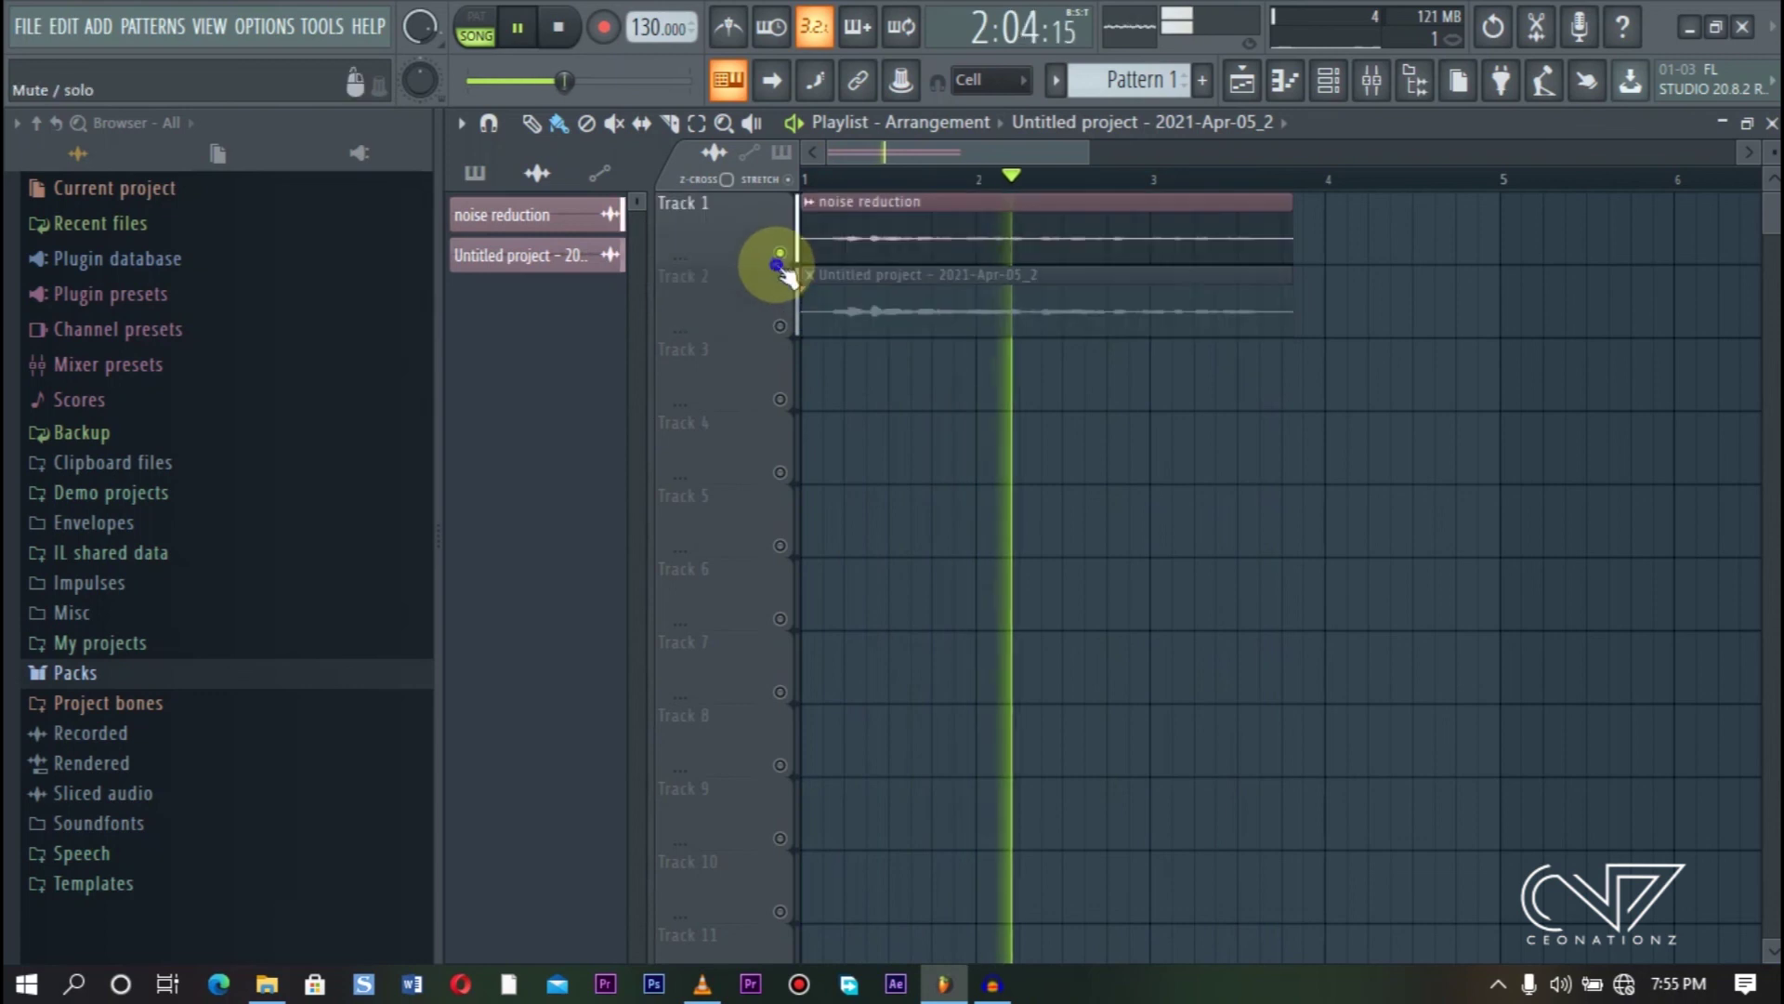
pyautogui.rightClick(781, 324)
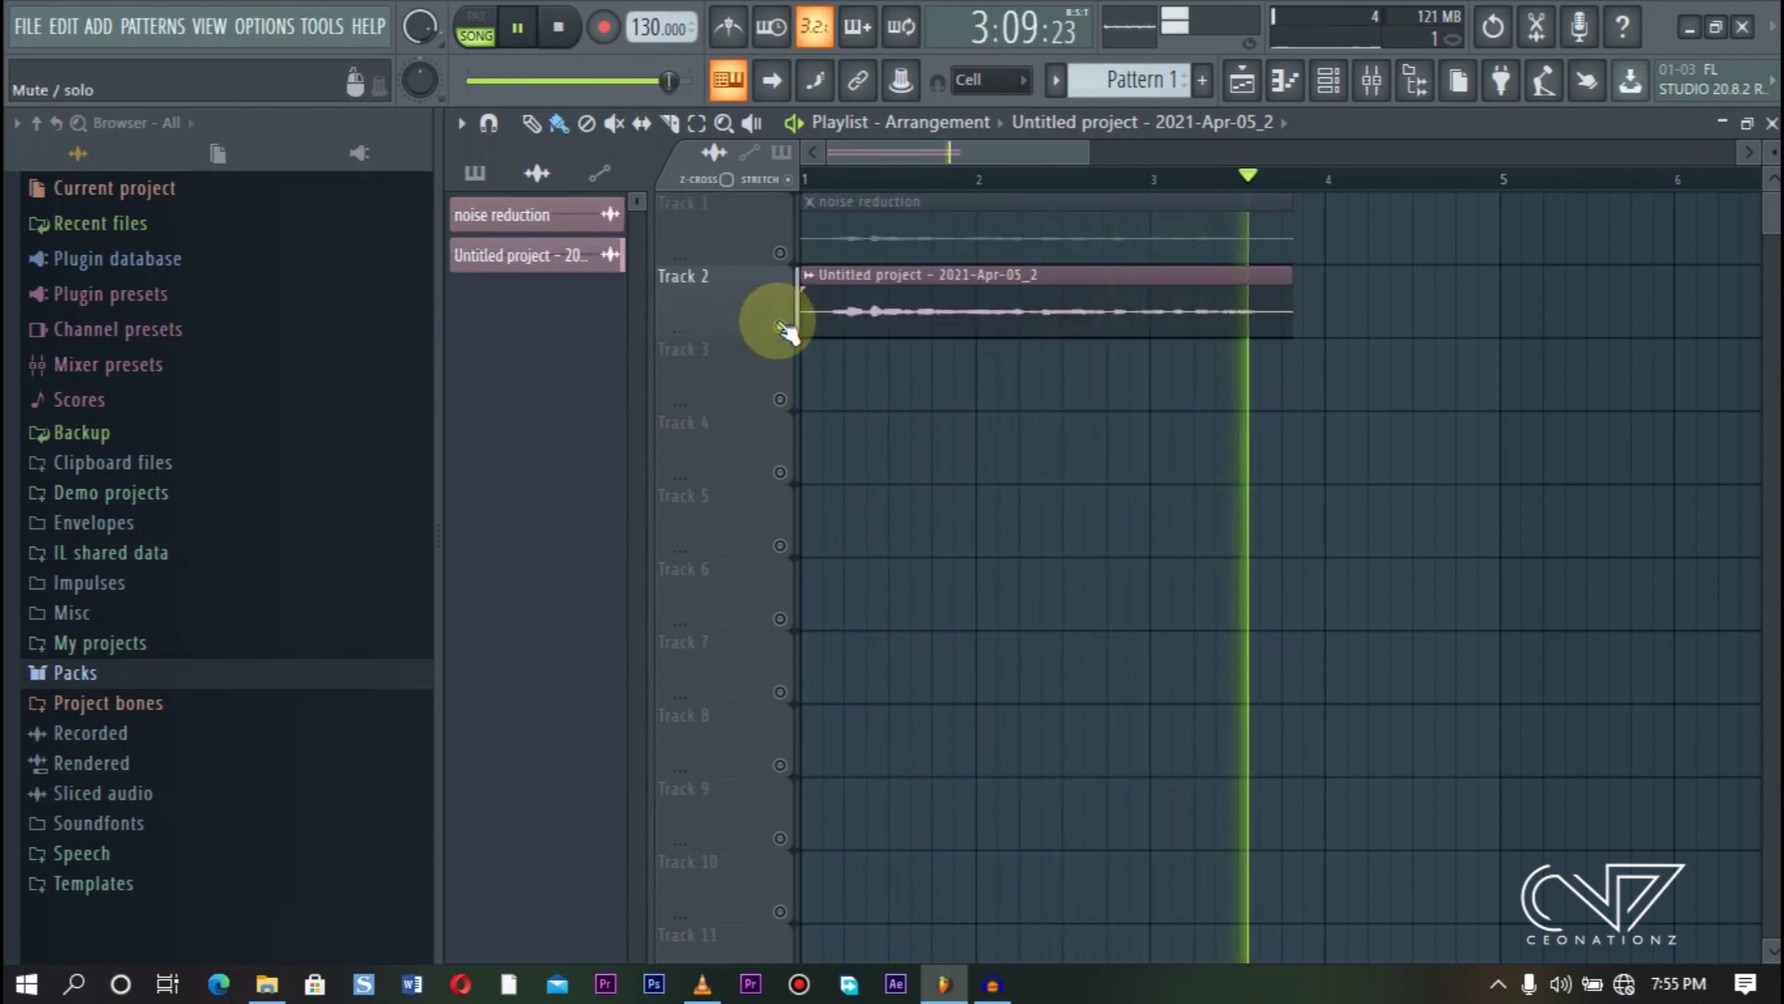
pyautogui.press('space')
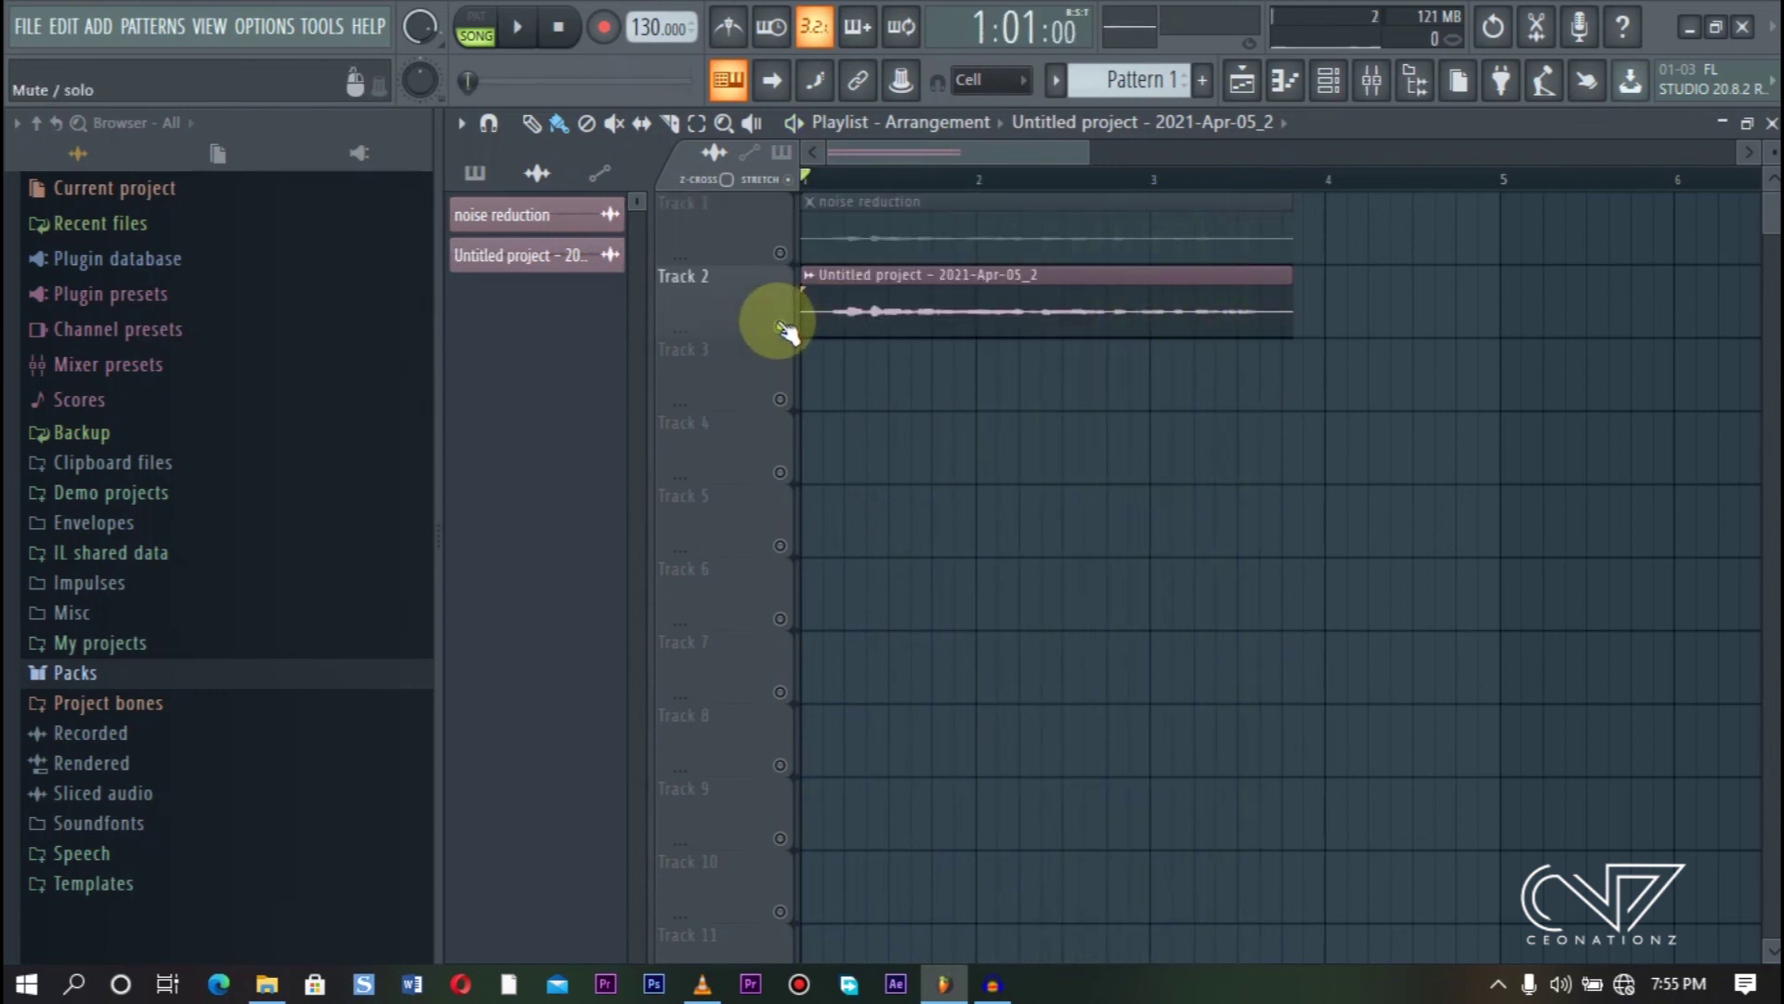